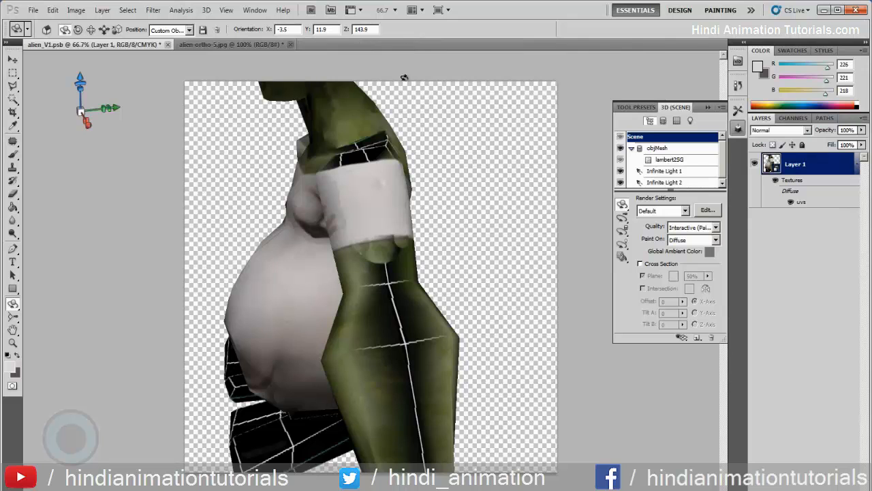
- Open the model's uvs diffuse texture for editing at the arm's UV shell
double_click(797, 203)
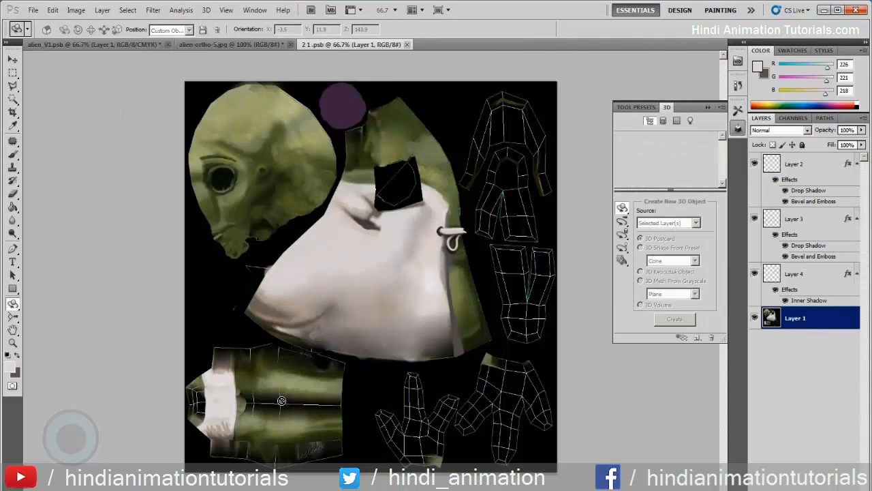
key(z)
click(264, 413)
click(265, 412)
key(space)
drag(193, 382, 305, 260)
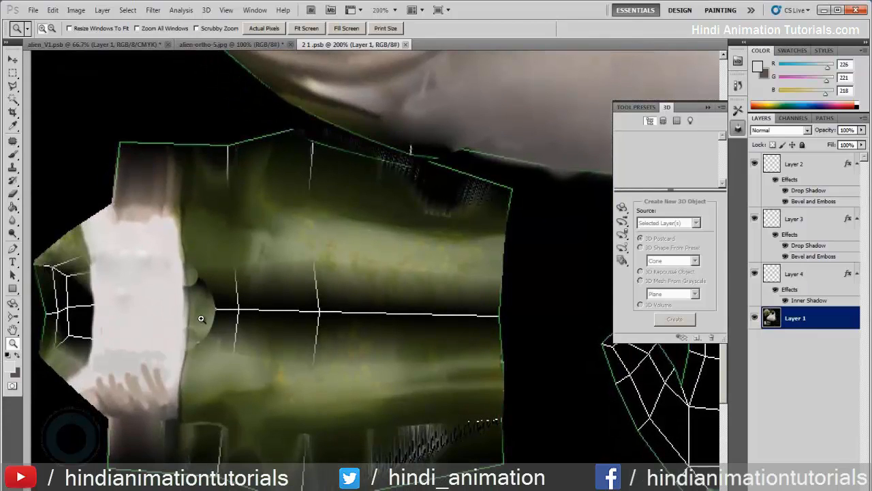
- Outline the forearm of the alien's back view in alien-ortho-5.jpg with a freehand lasso selection
click(227, 45)
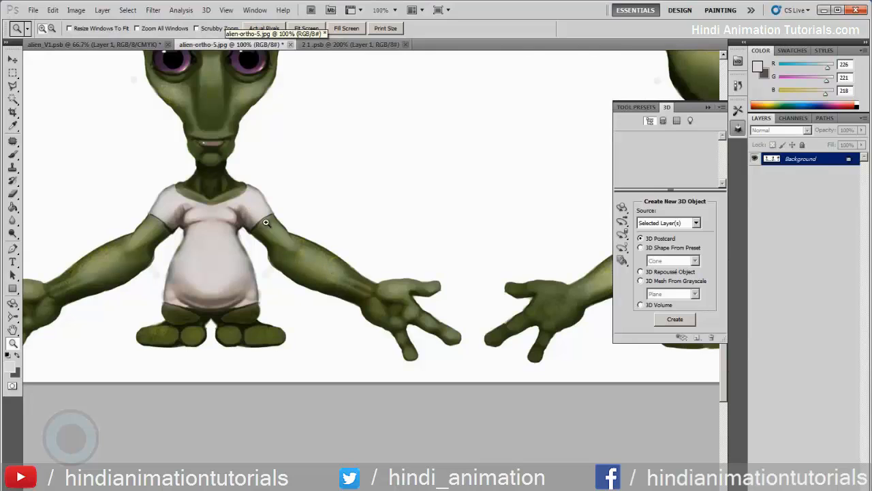
drag(13, 86, 49, 88)
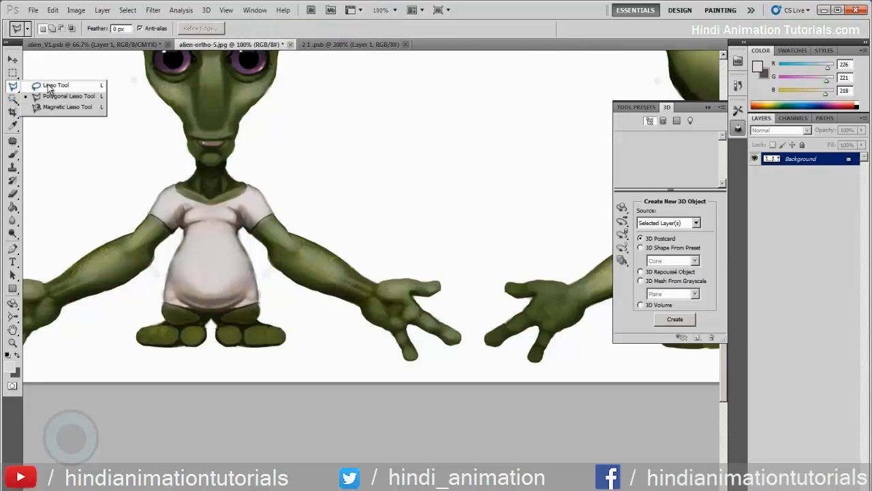
click(49, 87)
drag(523, 263, 272, 253)
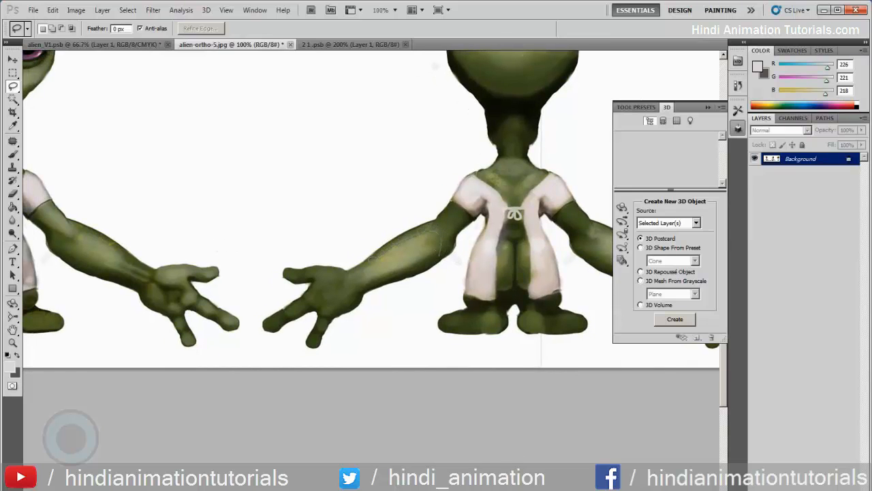
drag(434, 261, 444, 250)
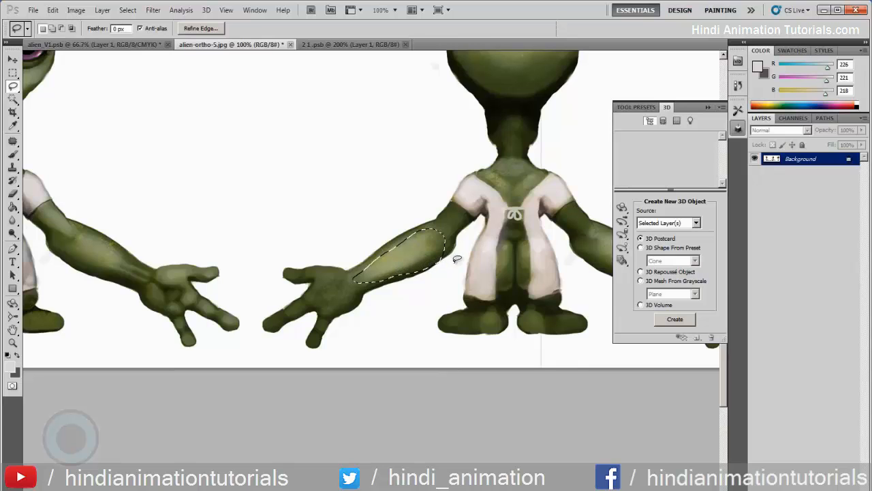
- Paste the forearm skin into the 2 1 .psb texture, rotated and enlarged to cover the upper half of the arm shell
click(344, 45)
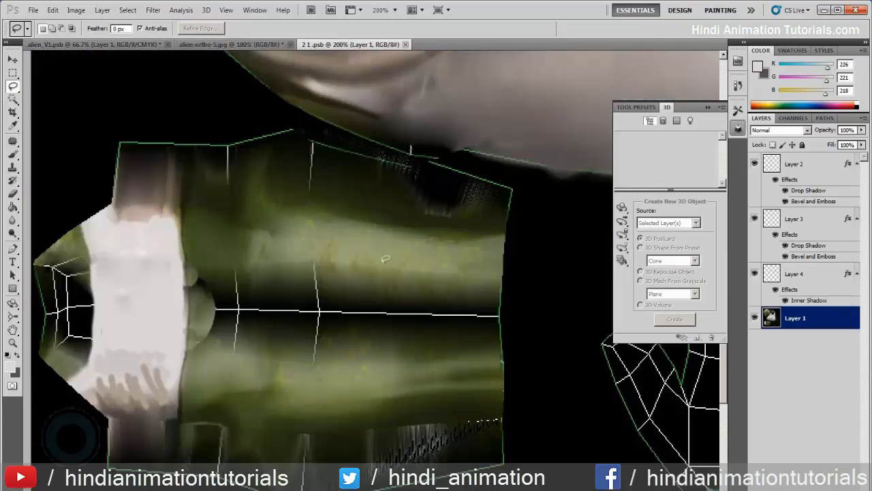
key(ctrl+v)
key(ctrl+t)
drag(457, 248, 235, 235)
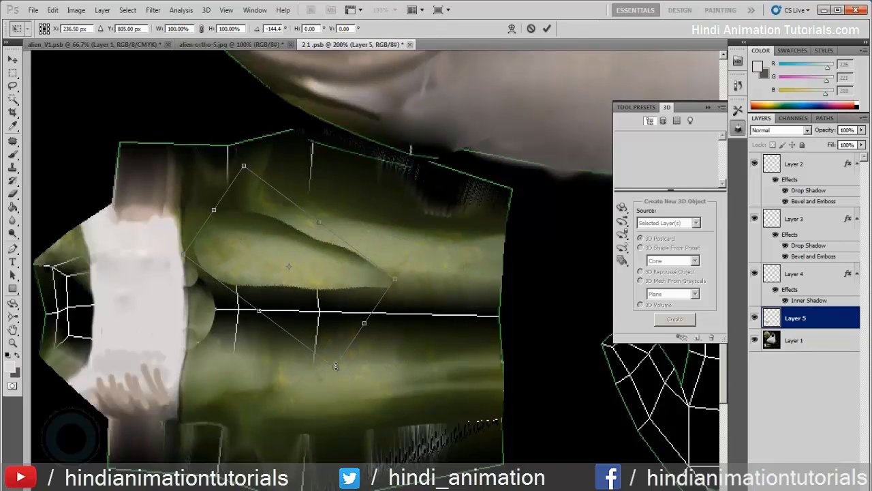
drag(333, 367, 396, 455)
drag(324, 287, 347, 270)
drag(486, 249, 471, 223)
drag(329, 280, 327, 231)
drag(368, 180, 380, 150)
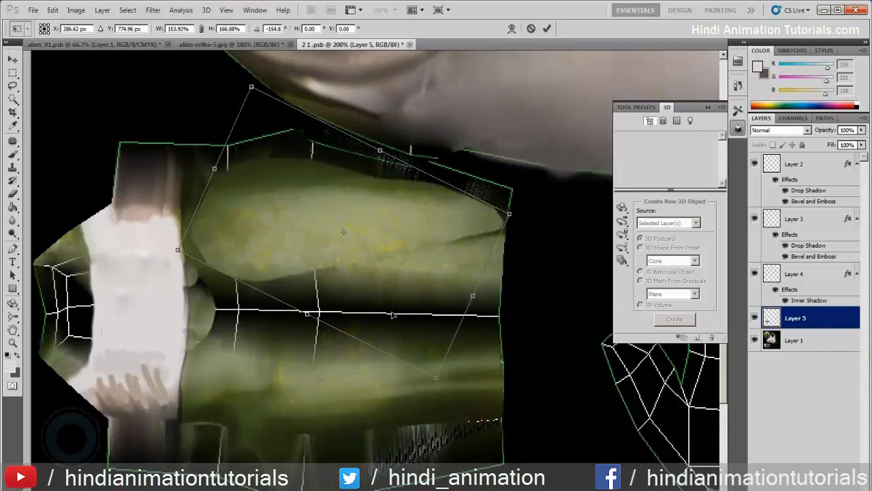
drag(438, 373, 432, 394)
key(Return)
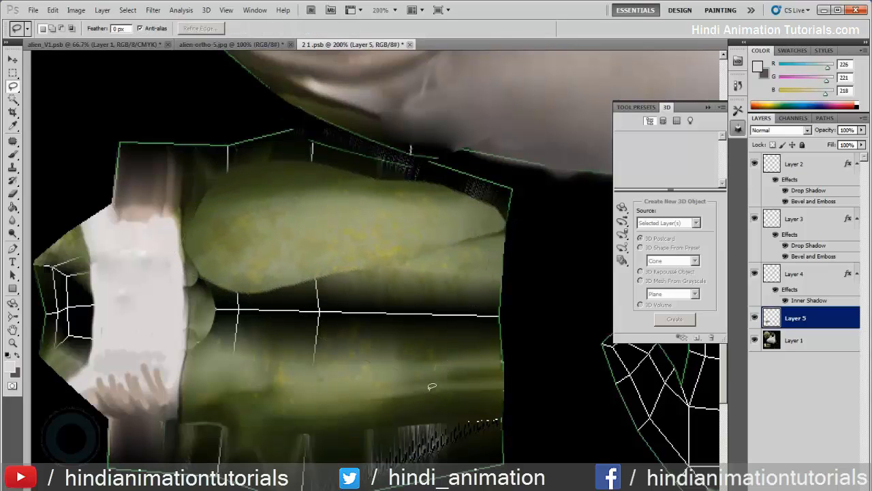
- Place a vertically flipped copy of the skin patch on the arm shell's lower half and merge it with the original patch
key(v)
drag(335, 250, 331, 395)
click(53, 10)
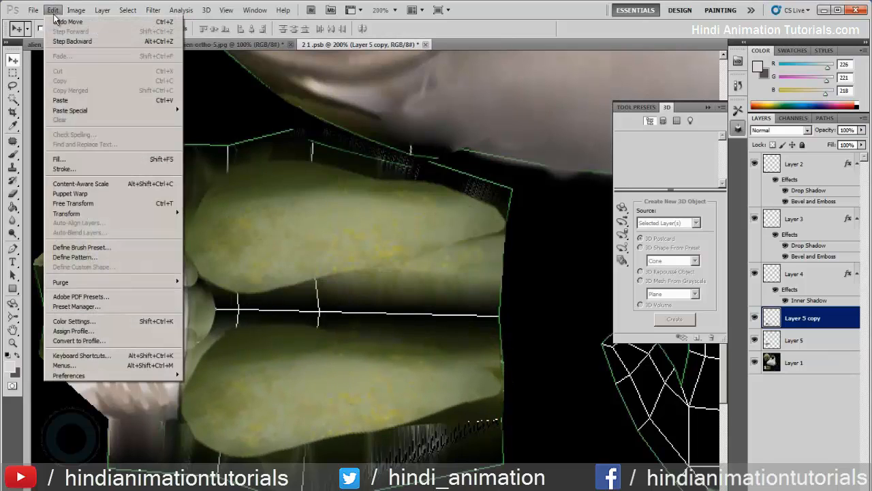
mouse_move(140, 215)
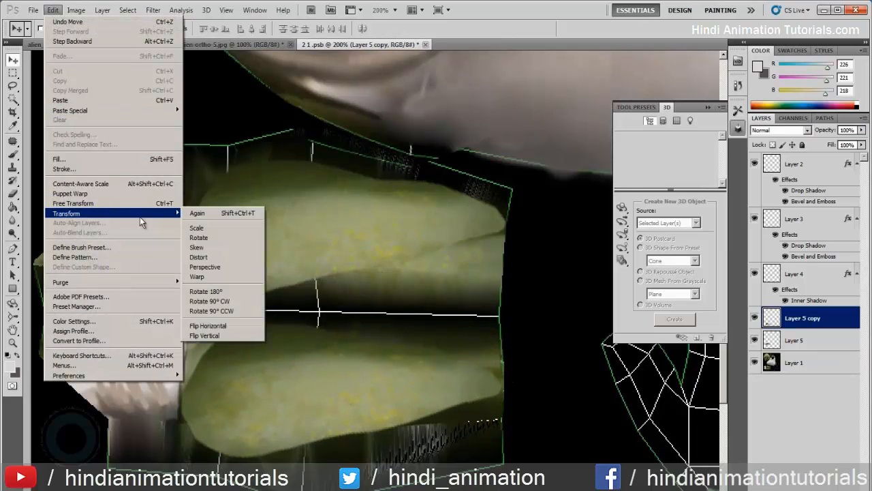
click(232, 335)
drag(287, 369, 285, 366)
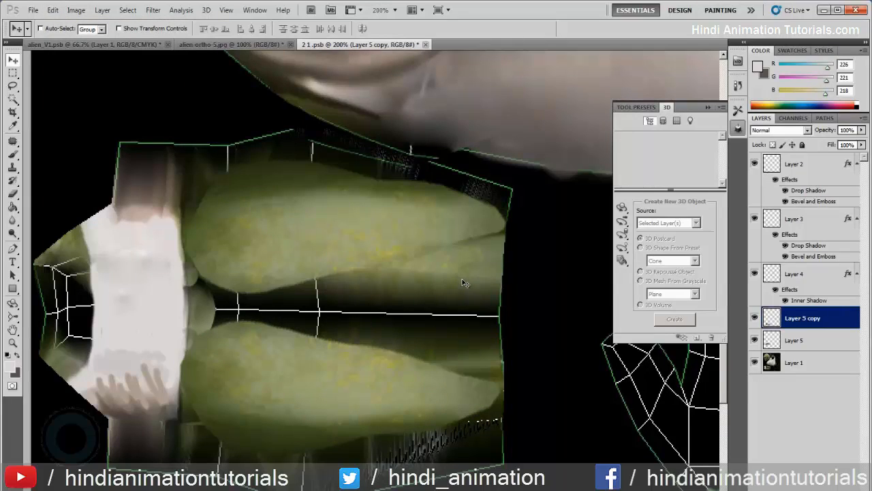
key(ctrl+e)
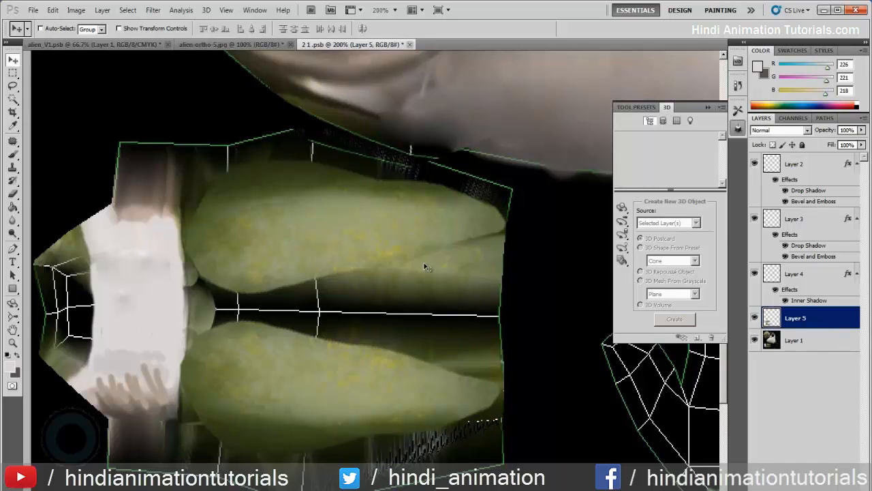
- Inspect the arm's new skin on the 3D model in alien_V1.psb
click(71, 44)
drag(460, 288, 475, 203)
click(621, 203)
drag(473, 235, 479, 252)
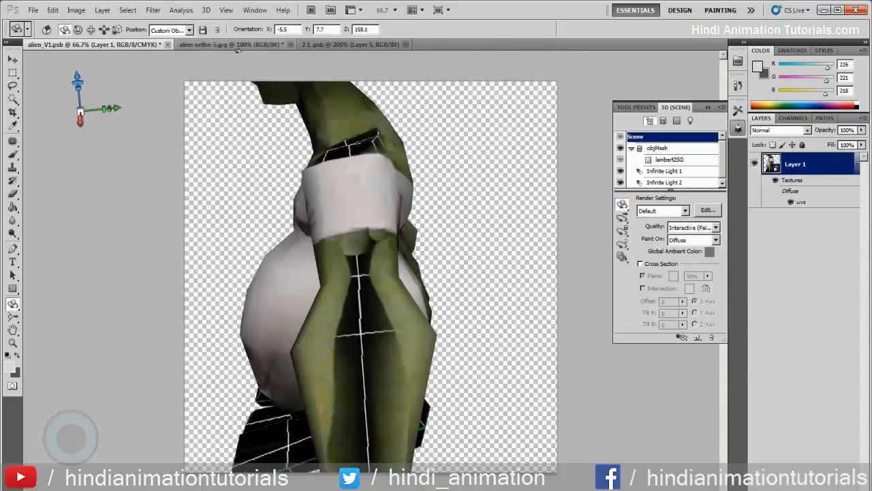
- Outline the inner forearm of the alien's front view in alien-ortho-5.jpg with the Lasso tool
click(235, 47)
drag(231, 238, 399, 234)
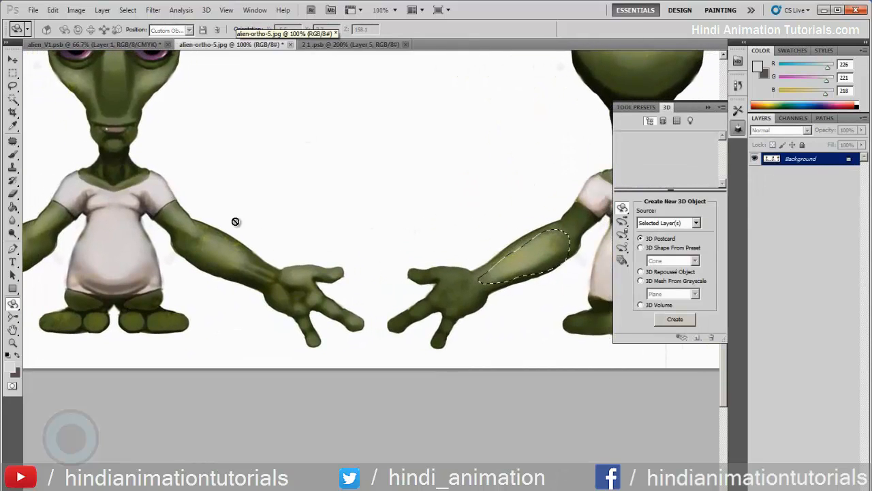
key(l)
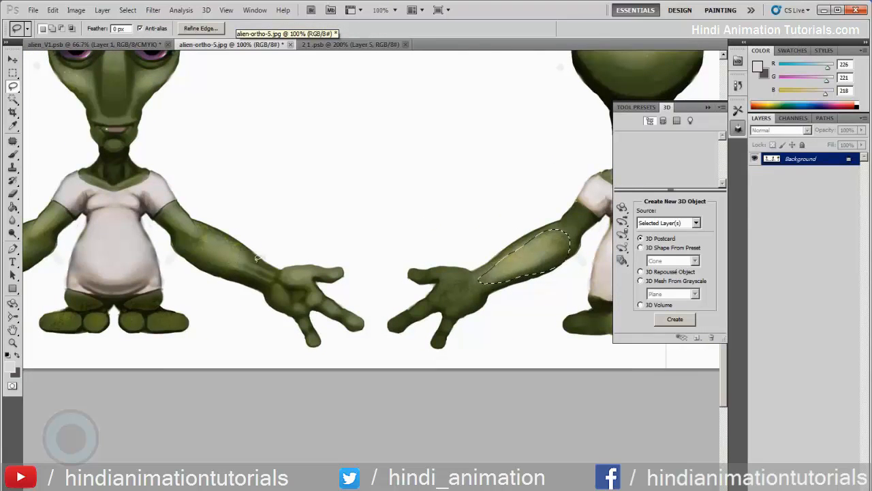
drag(260, 261, 243, 245)
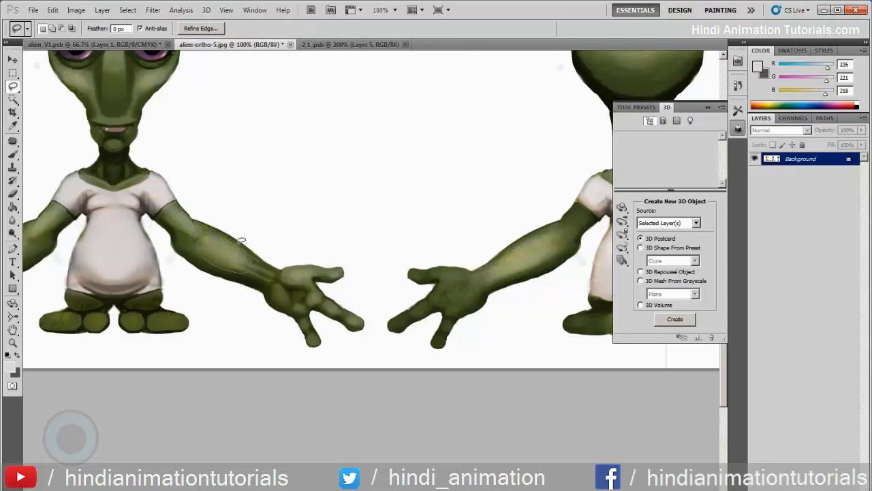
mouse_move(218, 232)
mouse_down()
mouse_move(205, 267)
mouse_move(258, 263)
mouse_up()
click(132, 45)
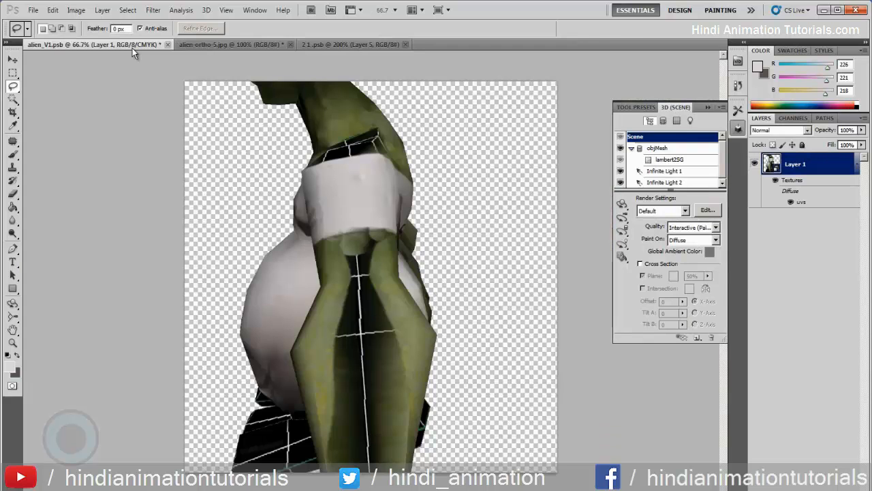
key(ctrl+v)
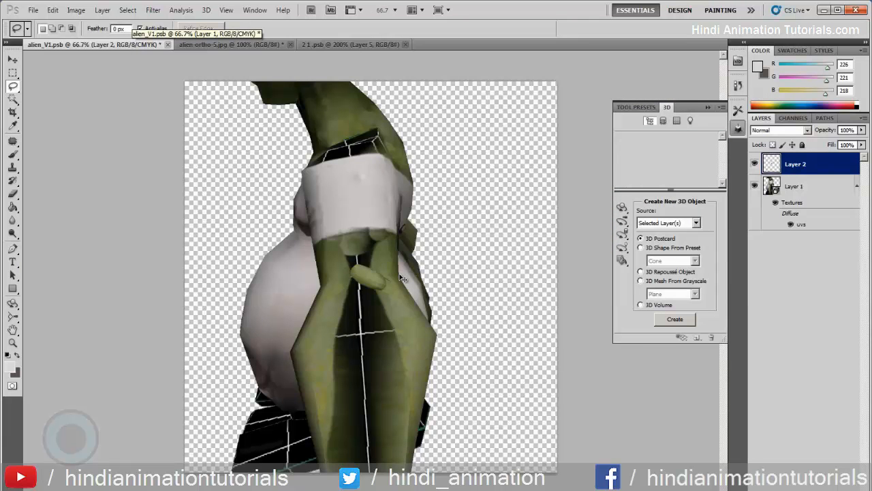
key(ctrl+z)
- Paste the inner forearm skin into 2 1 .psb, scaled to about 269% and rotated -24.39° over the shell's middle gap, and merge it into Layer 5
click(343, 45)
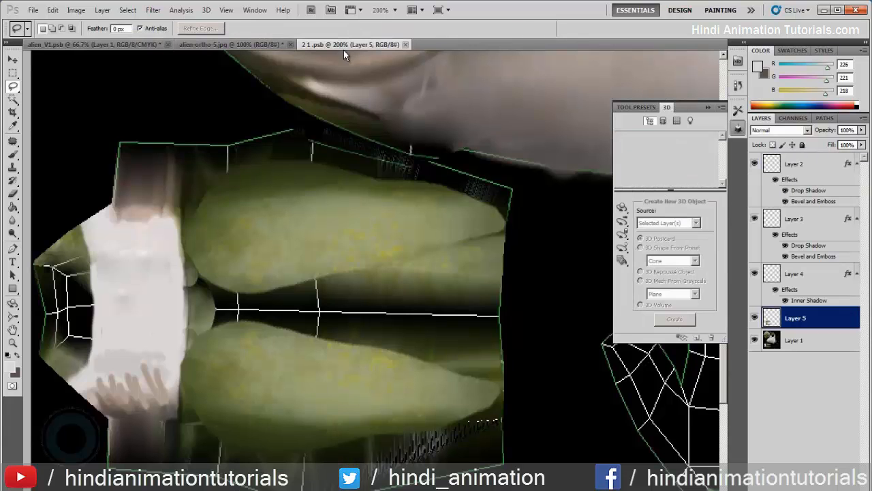
key(ctrl+v)
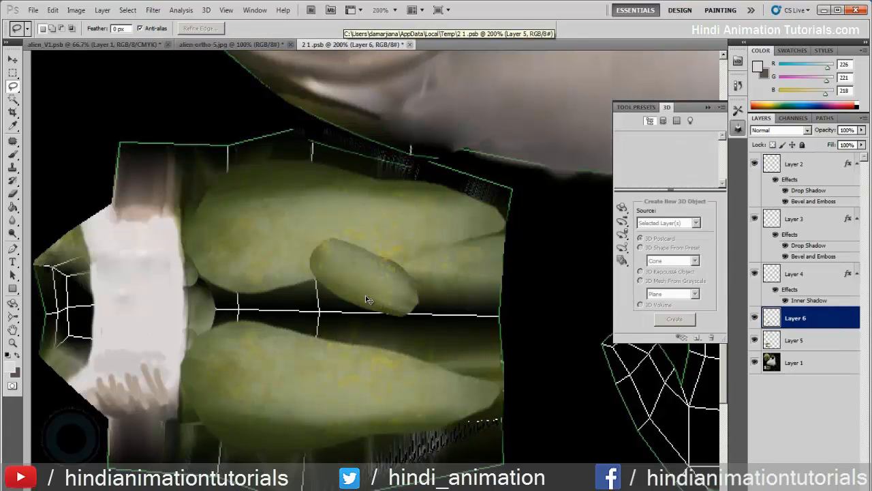
key(ctrl+t)
drag(433, 238, 481, 126)
drag(354, 231, 338, 253)
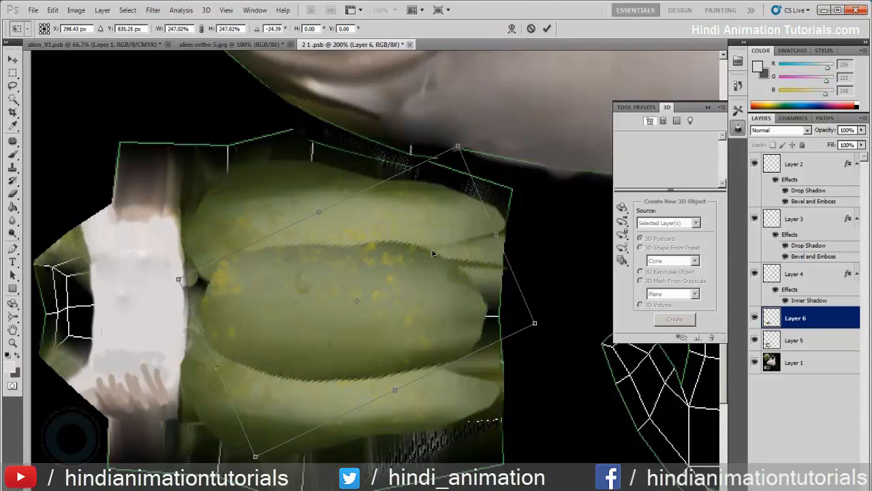
drag(534, 324, 567, 332)
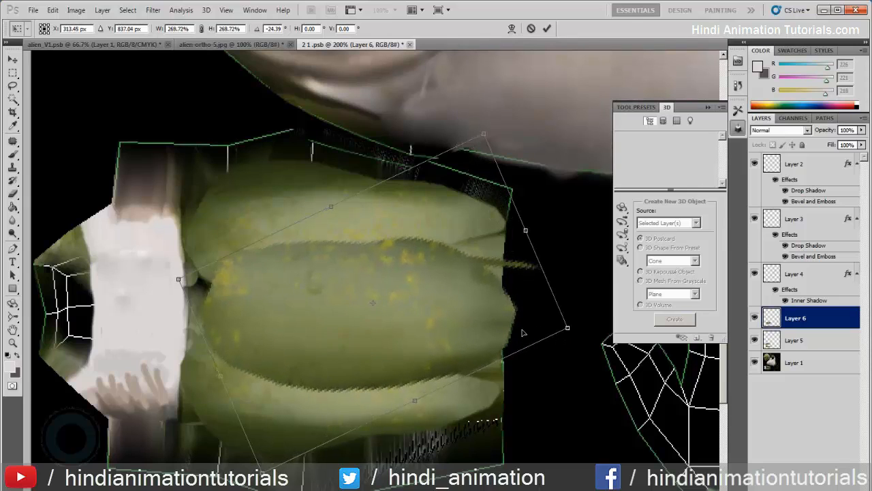
key(Return)
key(l)
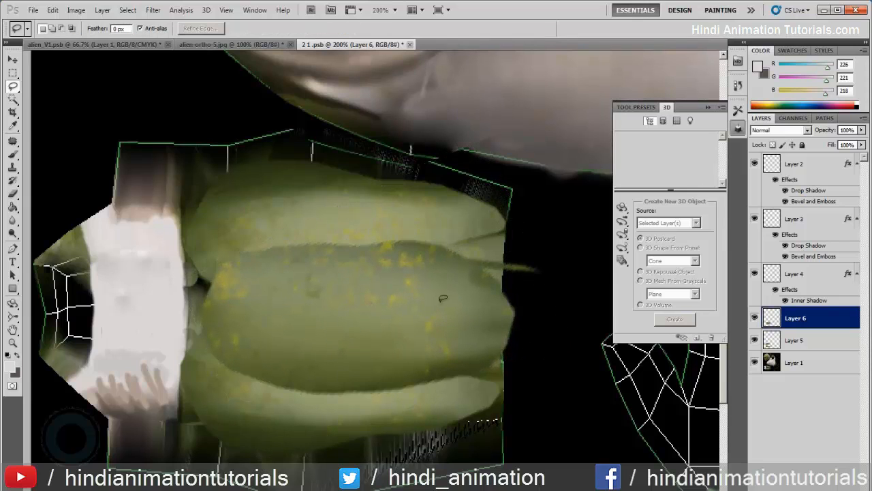
key(ctrl+e)
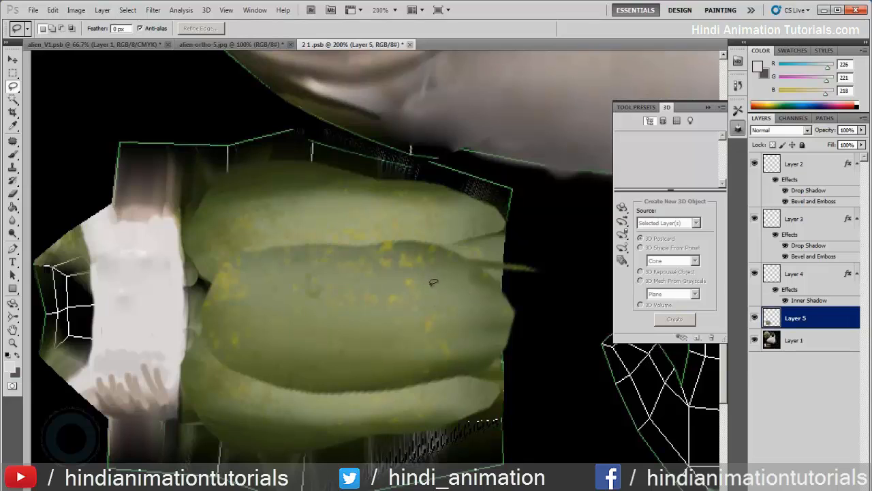
- Blend the central part of the upper seam between the arm skin patches with the Patch tool, sampling skin from the shell's middle
click(13, 140)
mouse_move(258, 250)
mouse_down()
mouse_move(327, 233)
mouse_move(319, 334)
mouse_up()
drag(389, 237, 300, 232)
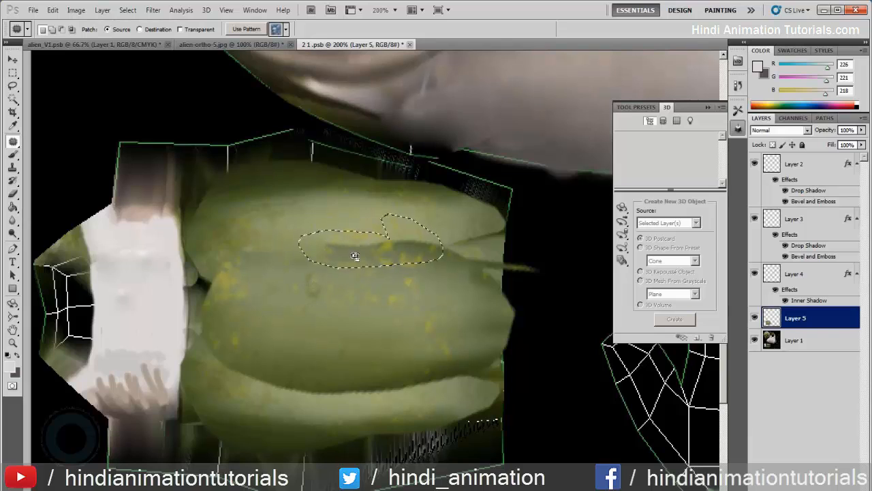
drag(355, 252, 348, 328)
key(ctrl+d)
- Patch the lower seam from the shirt-sleeve end towards the wrist with clean skin from the middle of the arm shell
drag(265, 355, 237, 358)
drag(241, 359, 262, 304)
key(ctrl+d)
drag(352, 368, 334, 312)
key(ctrl+d)
drag(419, 368, 305, 301)
key(ctrl+d)
- Patch the remaining lower seam marks near the wrist end and centre of the arm shell with neighbouring clean skin
drag(472, 356, 451, 328)
drag(439, 338, 361, 311)
key(ctrl+d)
drag(388, 361, 299, 355)
drag(359, 374, 321, 302)
key(ctrl+d)
drag(468, 349, 455, 336)
drag(469, 362, 307, 304)
key(ctrl+d)
- Patch both ends of the upper seam on the arm shell with clean skin from its middle area
drag(462, 225, 330, 315)
key(ctrl+d)
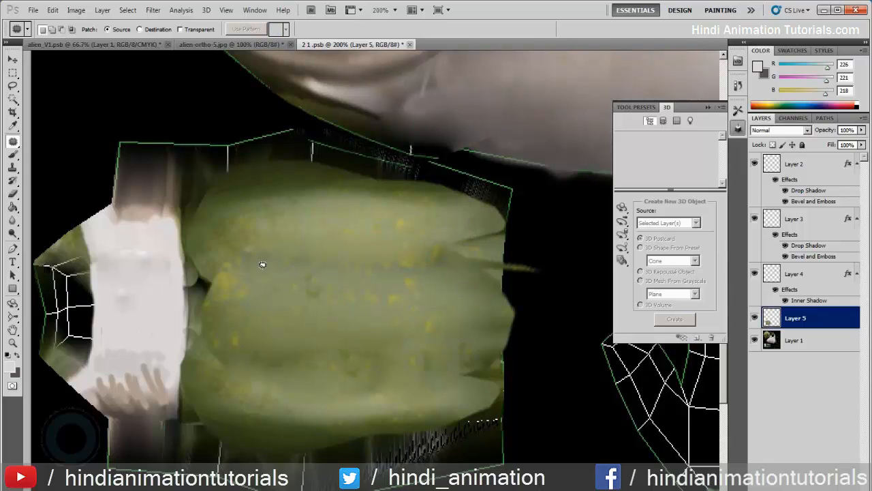
drag(246, 238, 251, 237)
mouse_move(276, 272)
mouse_down()
mouse_move(354, 243)
mouse_move(390, 244)
mouse_up()
key(ctrl+d)
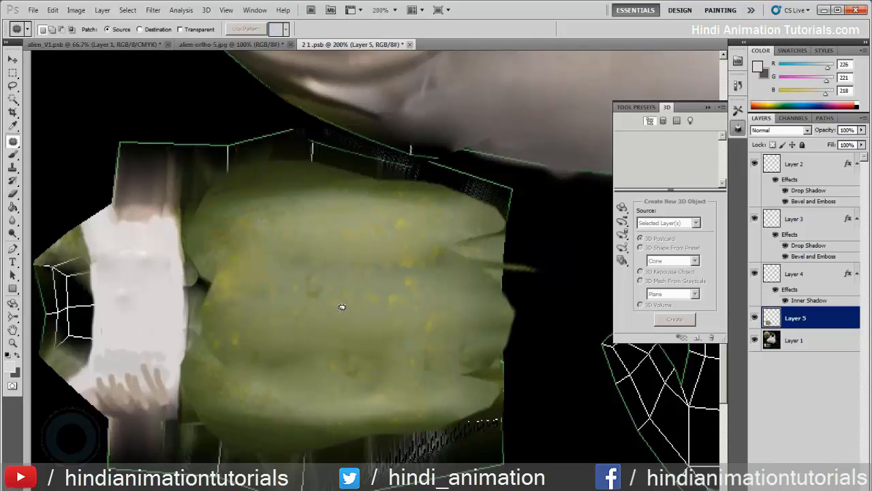
- Patch the yellow spots at the sleeve end and the leftover marks along the lower seam with cleaner skin
mouse_move(230, 297)
mouse_down()
mouse_move(255, 268)
mouse_move(353, 288)
mouse_up()
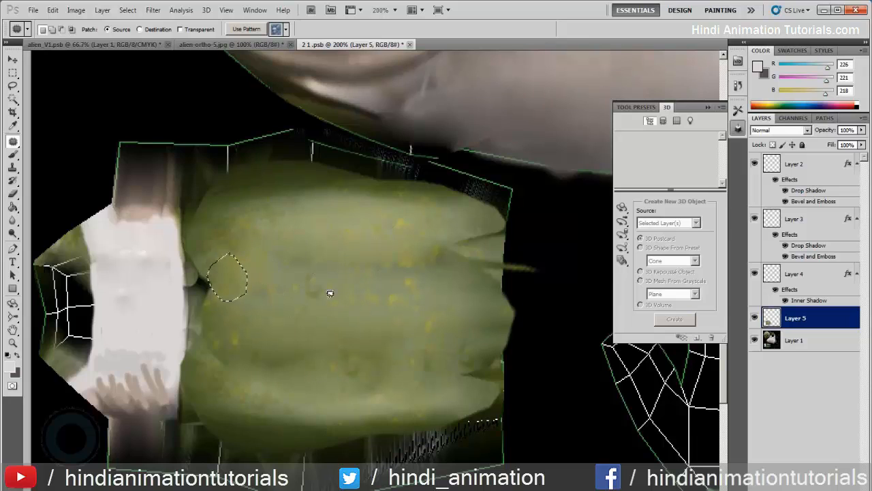
mouse_move(271, 349)
mouse_down()
mouse_move(349, 340)
mouse_move(272, 347)
mouse_up()
drag(320, 358, 331, 276)
key(ctrl+d)
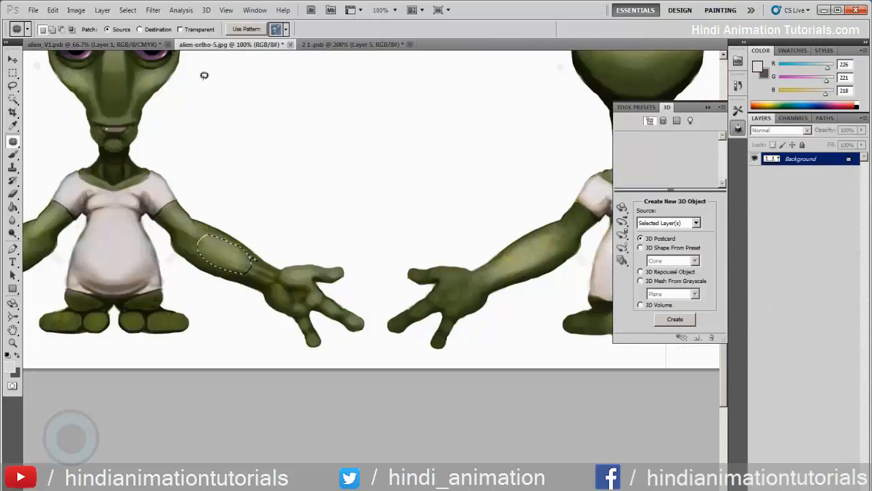
- Inspect the patched arm from another angle on the 3D model in alien_V1.psb and return to the 2 1 .psb texture
click(205, 44)
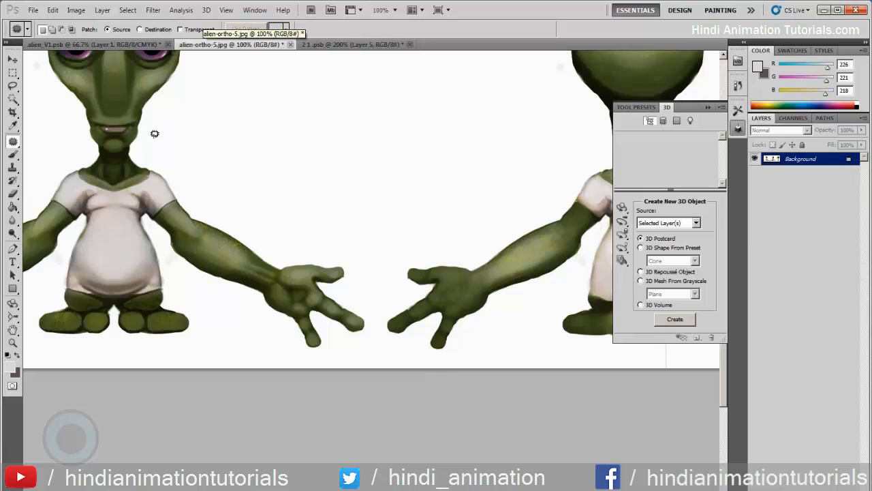
click(119, 46)
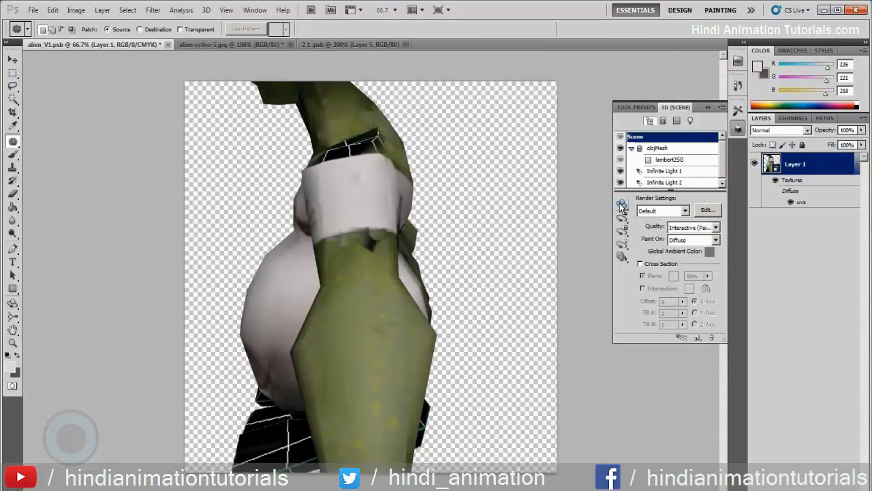
click(622, 204)
drag(518, 268, 595, 222)
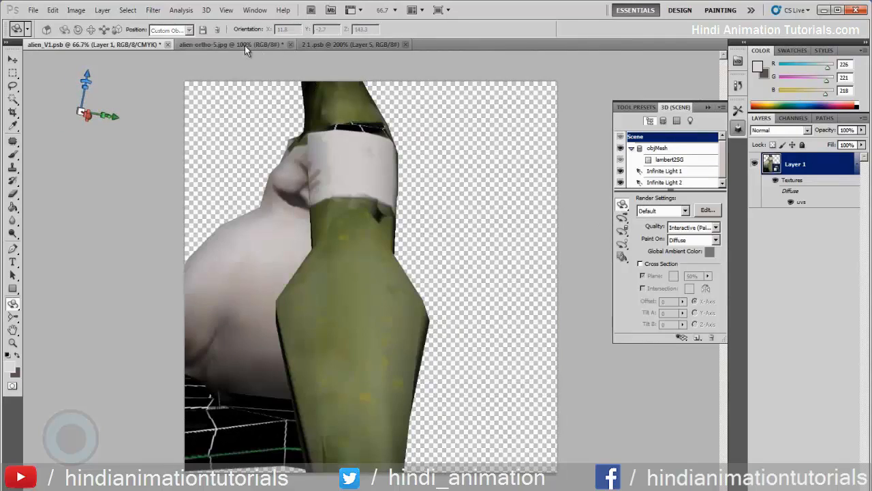
click(245, 45)
click(333, 43)
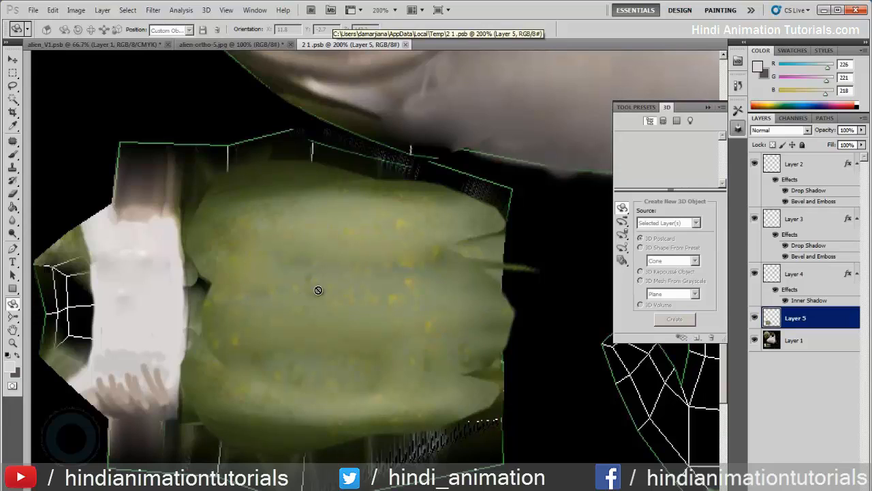
- Try lightening the middle of the arm shell's green skin with a 70 px Dodge brush
key(v)
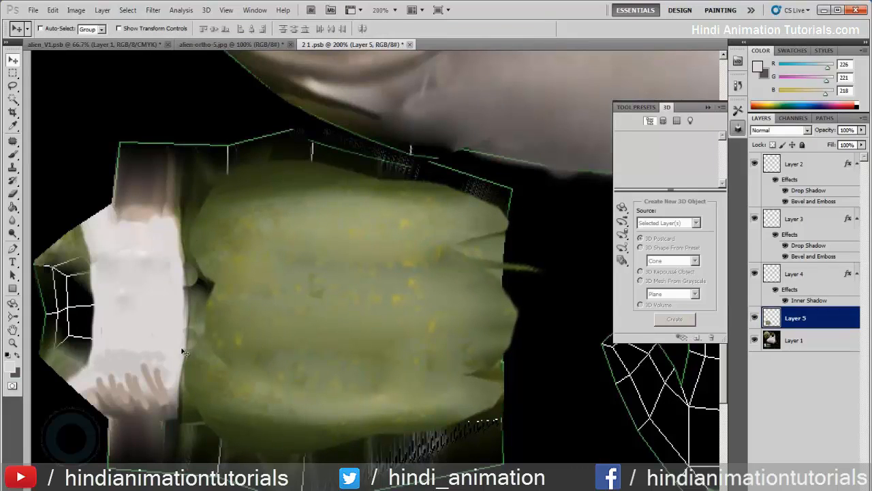
key(o)
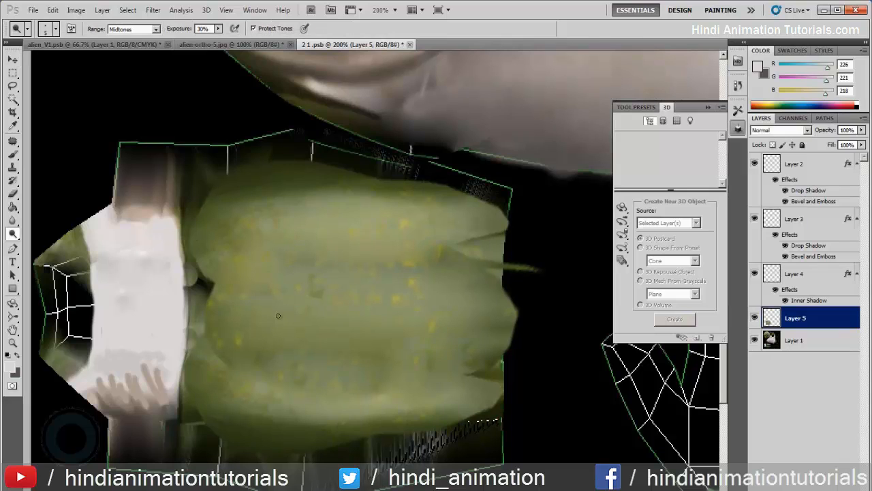
key(bracketright)
key(bracketright)
key(bracketright)
key(bracketright)
key(bracketright)
key(bracketright)
mouse_move(251, 302)
mouse_down()
mouse_move(308, 315)
mouse_move(430, 306)
mouse_move(291, 312)
mouse_move(321, 316)
mouse_move(302, 380)
mouse_move(223, 396)
mouse_move(380, 415)
mouse_move(440, 404)
mouse_move(292, 308)
mouse_move(233, 240)
mouse_move(324, 218)
mouse_move(473, 229)
mouse_move(266, 210)
mouse_up()
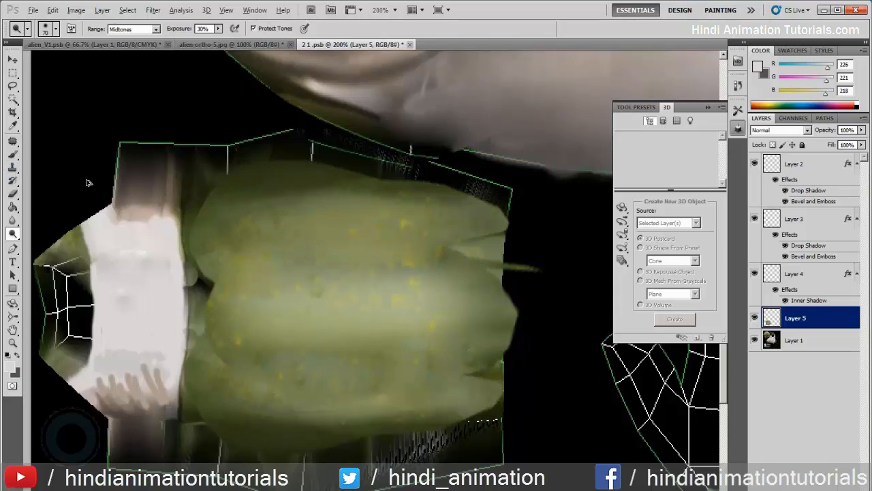
key(ctrl+alt+z)
key(ctrl+alt+z)
key(ctrl+alt+z)
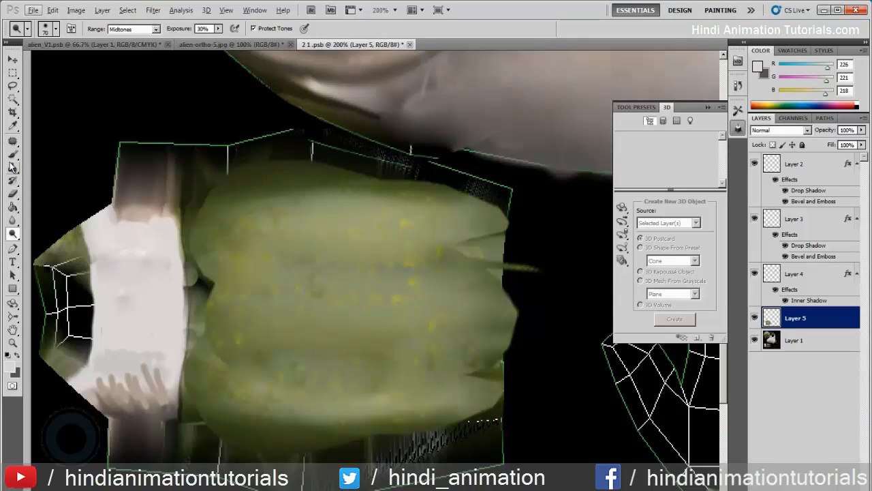
- Patch leftover seam marks in the middle and near the wrist end of the arm shell with neighbouring clean skin
click(12, 141)
drag(334, 362, 338, 289)
key(ctrl+d)
drag(326, 359, 470, 255)
click(436, 197)
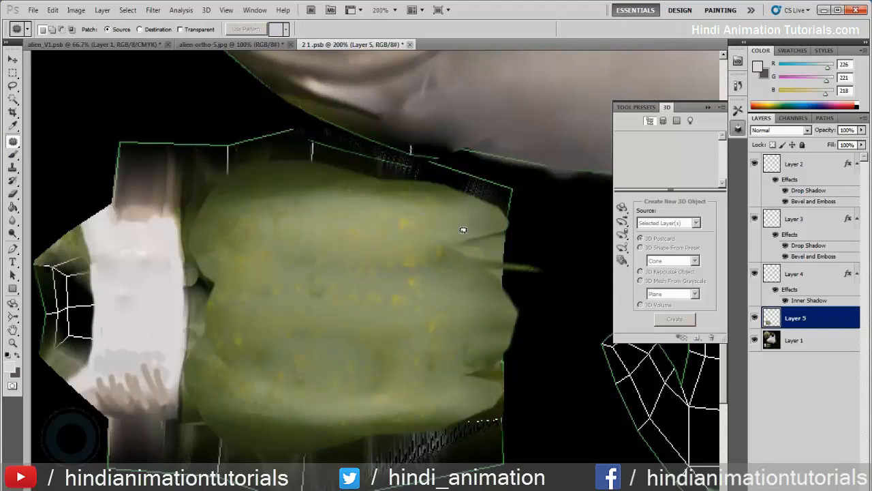
drag(461, 249, 347, 235)
key(ctrl+d)
drag(486, 339, 478, 348)
drag(476, 365, 358, 321)
key(ctrl+d)
- Clone green skin with a 20 px Clone Stamp over the dark gap and lower strip beside the white sleeve
key(z)
click(186, 356)
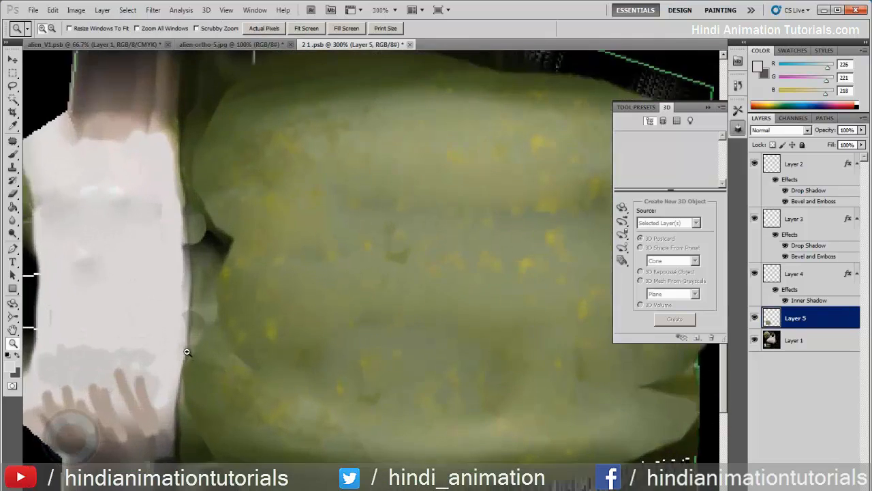
drag(181, 345, 215, 266)
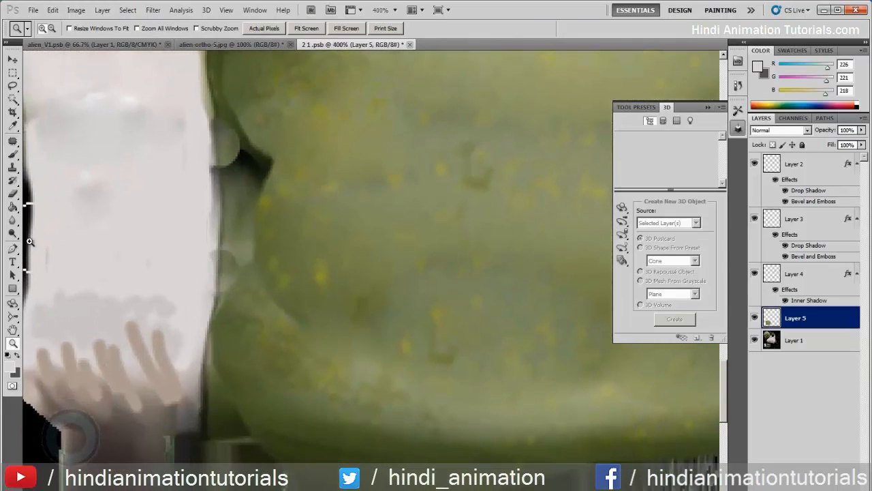
click(12, 167)
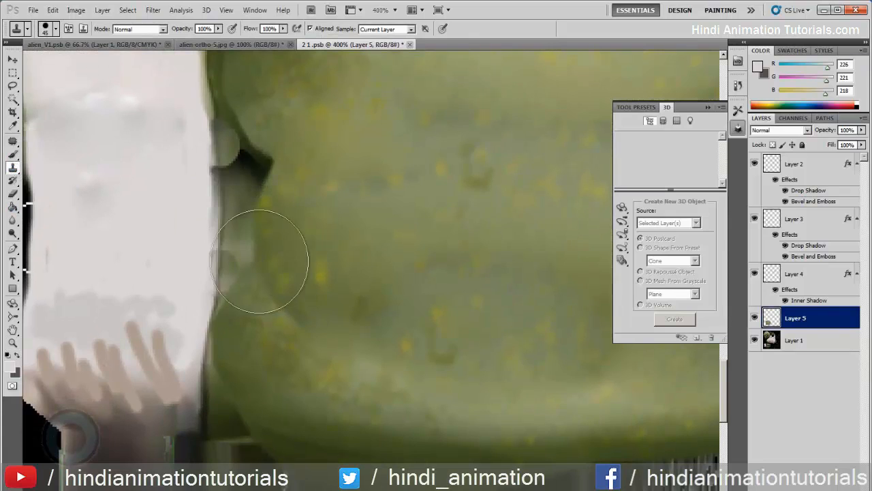
key(bracketleft)
drag(247, 268, 243, 267)
alt+click(367, 221)
mouse_move(263, 221)
mouse_down()
mouse_move(244, 264)
mouse_move(247, 141)
mouse_move(259, 167)
mouse_up()
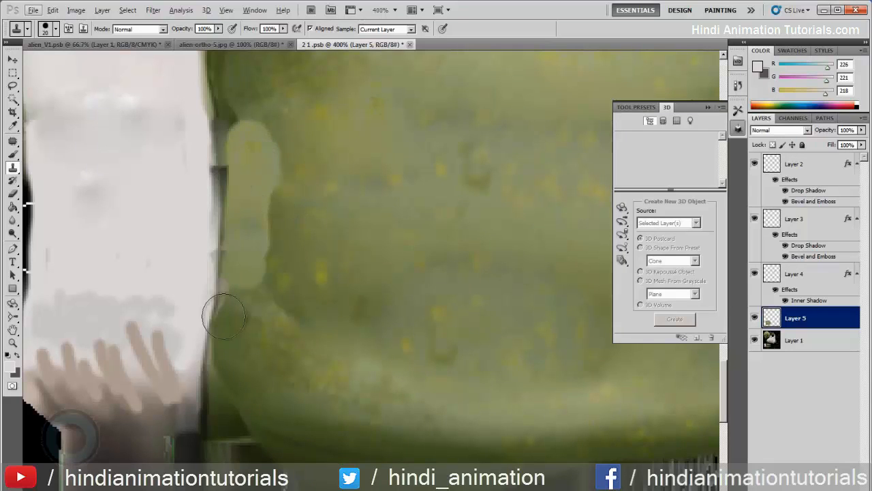
alt+click(274, 373)
mouse_move(239, 415)
mouse_down()
mouse_move(233, 356)
mouse_move(247, 308)
mouse_up()
- Clone green skin up the sleeve end of the arm shell and along the start of its dark upper edge
drag(282, 171, 325, 318)
drag(287, 264, 289, 188)
drag(330, 255, 338, 329)
mouse_move(353, 218)
mouse_down()
mouse_move(310, 199)
mouse_move(289, 235)
mouse_move(308, 235)
mouse_move(286, 240)
mouse_move(289, 212)
mouse_move(299, 210)
mouse_move(285, 203)
mouse_move(287, 152)
mouse_up()
alt+click(373, 202)
click(271, 192)
click(296, 194)
key(ctrl+z)
drag(283, 201, 284, 126)
alt+click(336, 215)
mouse_move(316, 197)
mouse_down()
mouse_move(318, 152)
mouse_move(368, 178)
mouse_move(323, 144)
mouse_move(478, 128)
mouse_up()
- Enlarge the clone brush to 35 px and cover more of the arm shell's dark upper edge with green skin
key(bracketright)
key(bracketright)
key(bracketright)
mouse_move(503, 157)
mouse_down()
mouse_move(387, 154)
mouse_move(444, 142)
mouse_move(491, 149)
mouse_move(317, 133)
mouse_move(386, 147)
mouse_up()
alt+click(435, 181)
alt+click(380, 188)
drag(255, 138, 375, 156)
drag(180, 118, 372, 142)
- Make Layer 1 active and clone clean white fabric over the dark upper end of the sleeve
alt+click(238, 272)
mouse_move(235, 266)
mouse_down()
mouse_move(228, 245)
mouse_move(195, 263)
mouse_move(175, 259)
mouse_move(217, 255)
mouse_up()
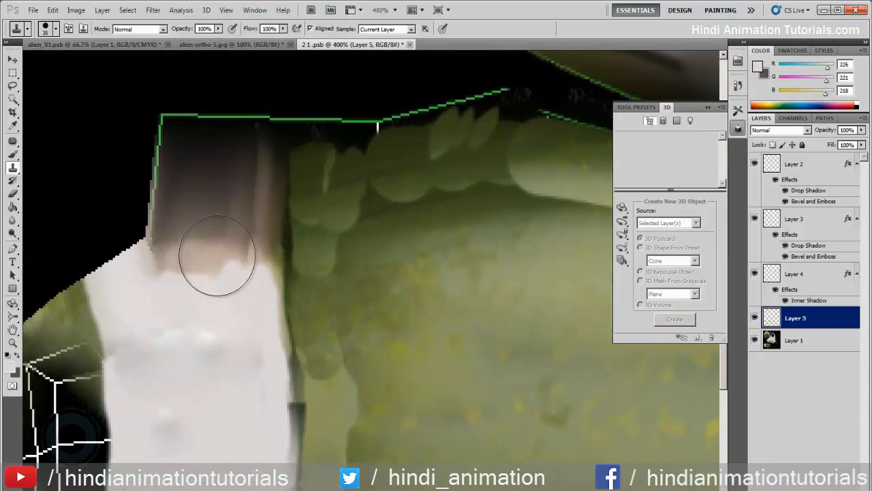
click(813, 346)
click(801, 322)
click(754, 342)
click(754, 342)
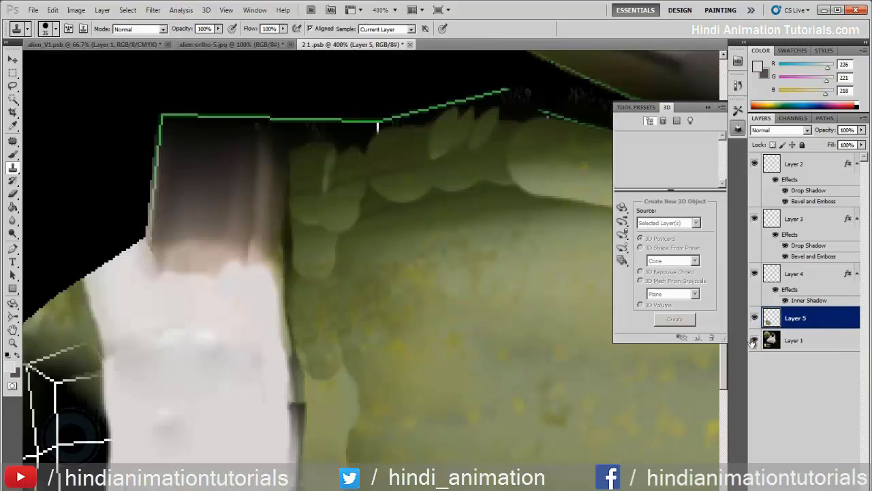
click(820, 348)
alt+click(211, 330)
mouse_move(230, 258)
mouse_down()
mouse_move(238, 255)
mouse_move(194, 248)
mouse_move(195, 195)
mouse_move(148, 294)
mouse_move(156, 263)
mouse_move(233, 218)
mouse_move(252, 220)
mouse_move(243, 268)
mouse_move(249, 208)
mouse_move(246, 223)
mouse_move(192, 198)
mouse_move(195, 171)
mouse_move(230, 171)
mouse_move(234, 162)
mouse_up()
mouse_move(229, 256)
mouse_down()
mouse_move(260, 160)
mouse_move(207, 156)
mouse_up()
alt+click(210, 244)
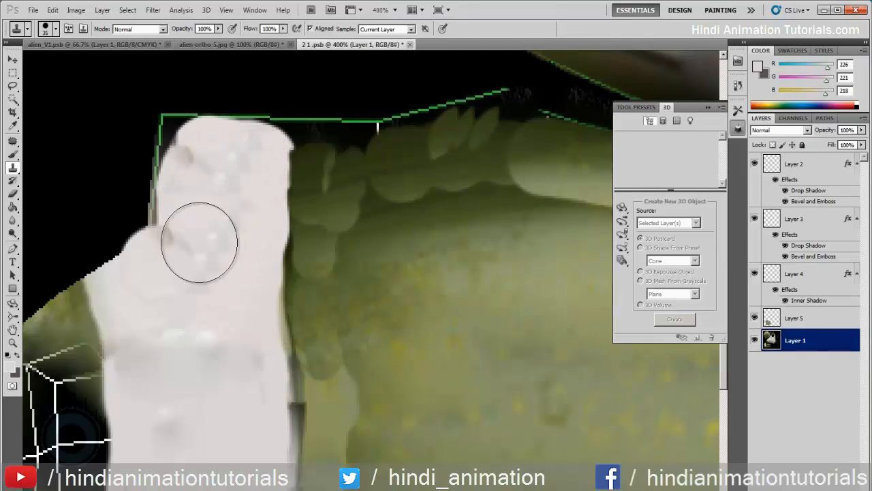
- Extend the cloned white past the UV border around the sleeve's upper end to cover its remaining dark edge
click(178, 138)
mouse_move(180, 187)
mouse_down()
mouse_move(214, 136)
mouse_move(249, 156)
mouse_move(210, 165)
mouse_move(237, 196)
mouse_up()
key(ctrl+z)
alt+click(236, 206)
drag(226, 131, 256, 126)
- Patch the tips of the brown strokes at the sleeve's lower end with clean white from just above
scroll(251, 169, down, 10)
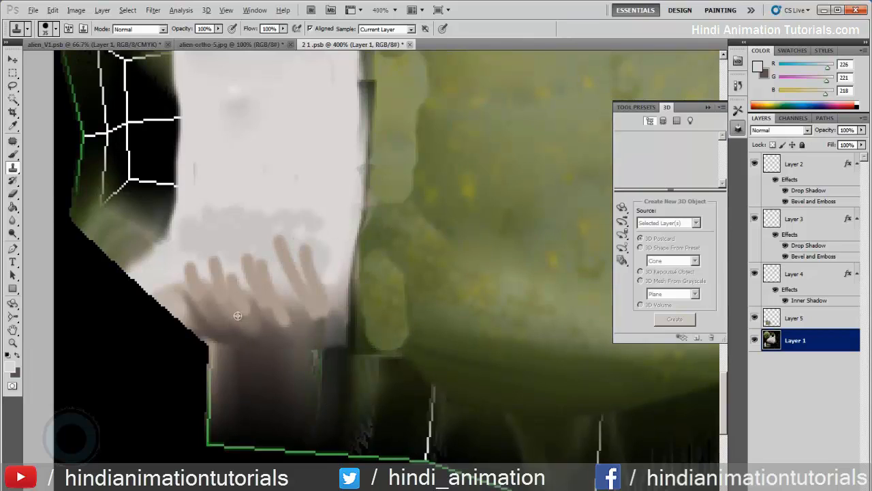
click(13, 141)
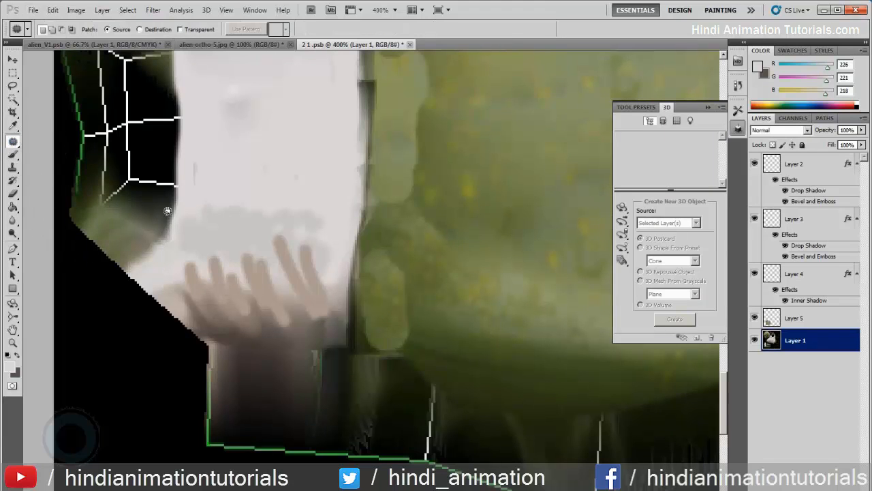
drag(301, 245, 300, 241)
drag(295, 280, 273, 209)
drag(278, 248, 275, 184)
mouse_move(229, 241)
mouse_down()
mouse_move(311, 306)
mouse_move(268, 250)
mouse_up()
drag(291, 285, 291, 280)
drag(284, 277, 276, 214)
- Patch the remaining brown stroke tips near the sleeve's outer lower corner with clean white
mouse_move(202, 247)
mouse_down()
mouse_move(227, 281)
mouse_move(184, 233)
mouse_up()
drag(194, 265, 195, 214)
drag(162, 274, 165, 274)
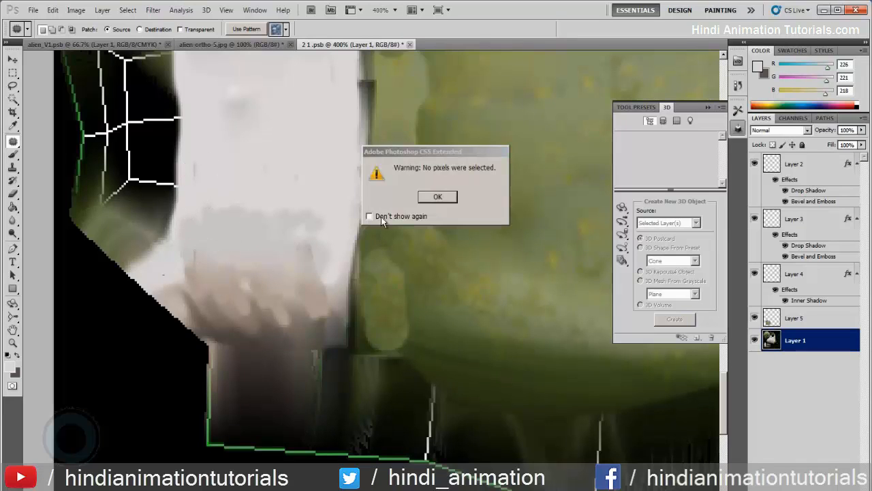
click(424, 200)
drag(205, 254, 184, 262)
drag(196, 268, 235, 198)
key(ctrl+d)
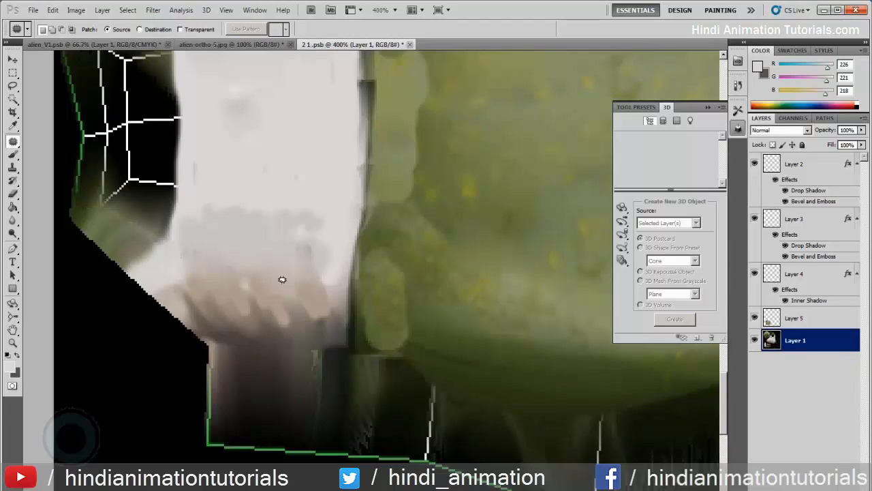
- Lighten the brown folds at the sleeve's lower end using the Dodge tool with a 7 px brush
key(o)
key(bracketleft)
key(bracketleft)
key(bracketleft)
key(bracketleft)
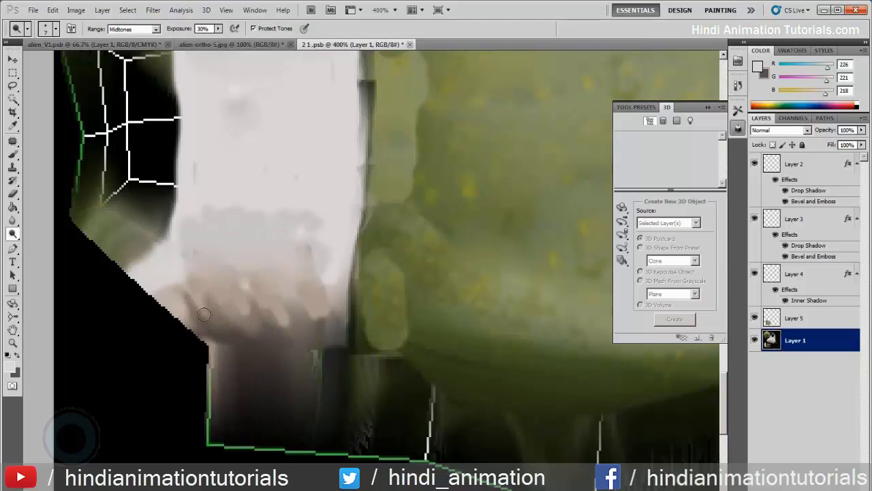
mouse_move(214, 299)
mouse_down()
mouse_move(236, 315)
mouse_move(252, 296)
mouse_move(264, 313)
mouse_move(282, 304)
mouse_move(302, 318)
mouse_up()
drag(232, 314, 227, 276)
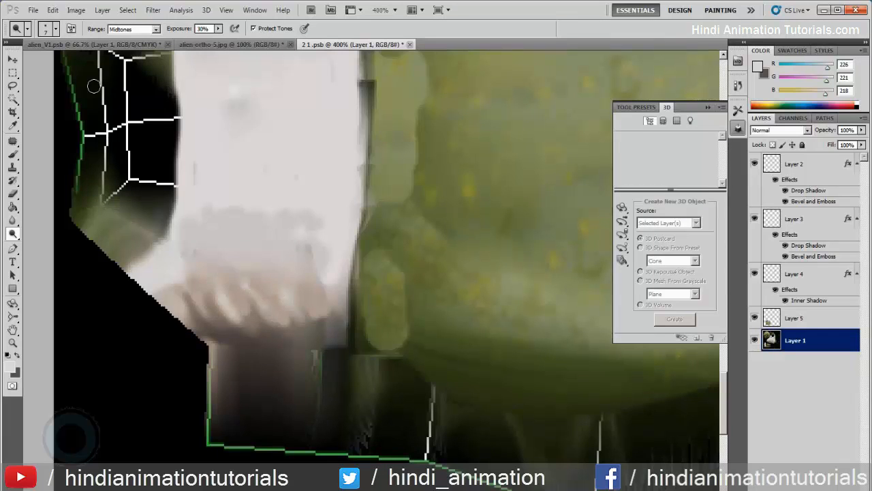
- Inspect the sleeve and arm from the front on the 3D model in alien_V1.psb and return to 2 1 .psb
click(73, 45)
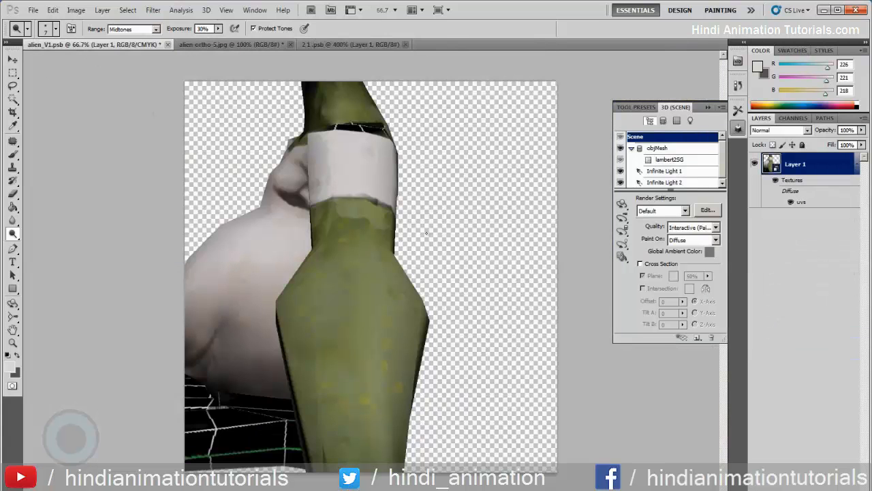
key(k)
mouse_move(489, 239)
mouse_down()
mouse_move(464, 250)
mouse_move(459, 184)
mouse_up()
drag(487, 157, 413, 187)
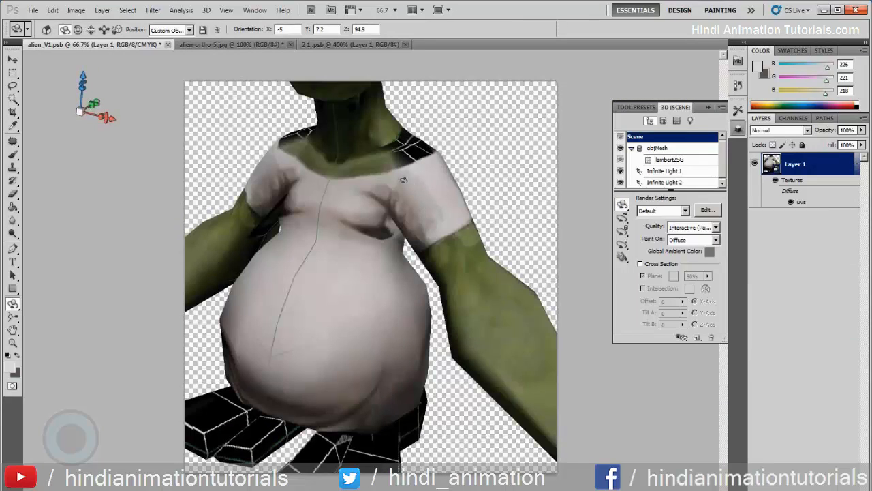
click(323, 45)
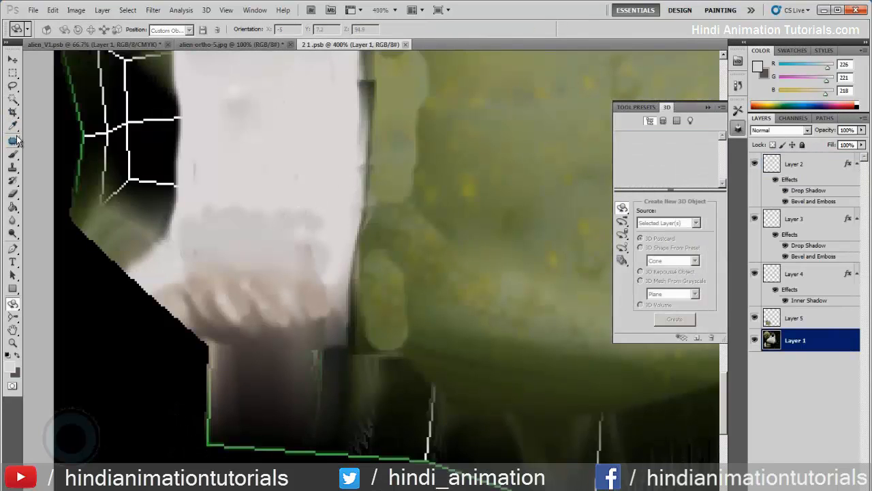
- Patch the grey band above the brown folds on the lower sleeve with clean white fabric
click(16, 139)
drag(170, 218, 171, 220)
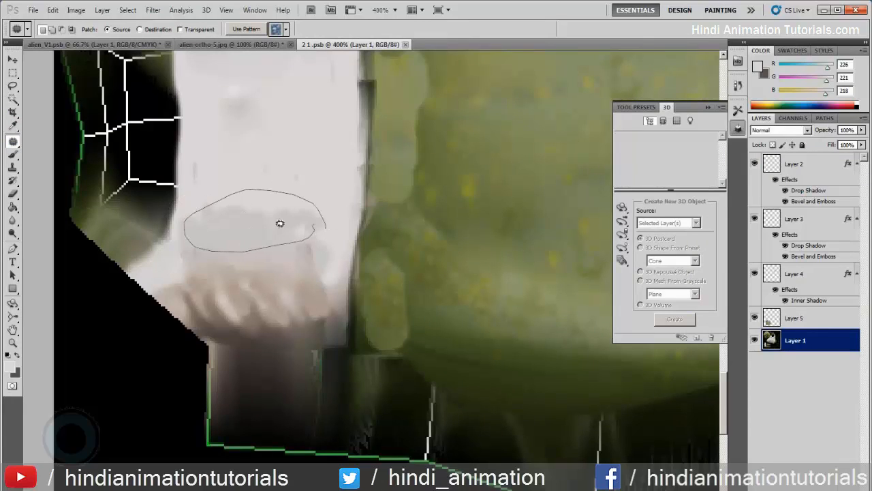
mouse_move(308, 217)
mouse_down()
mouse_move(272, 195)
mouse_move(286, 107)
mouse_up()
mouse_move(235, 141)
mouse_down()
mouse_move(209, 137)
mouse_move(198, 169)
mouse_move(209, 145)
mouse_move(189, 156)
mouse_move(197, 178)
mouse_up()
drag(202, 181, 267, 145)
click(296, 218)
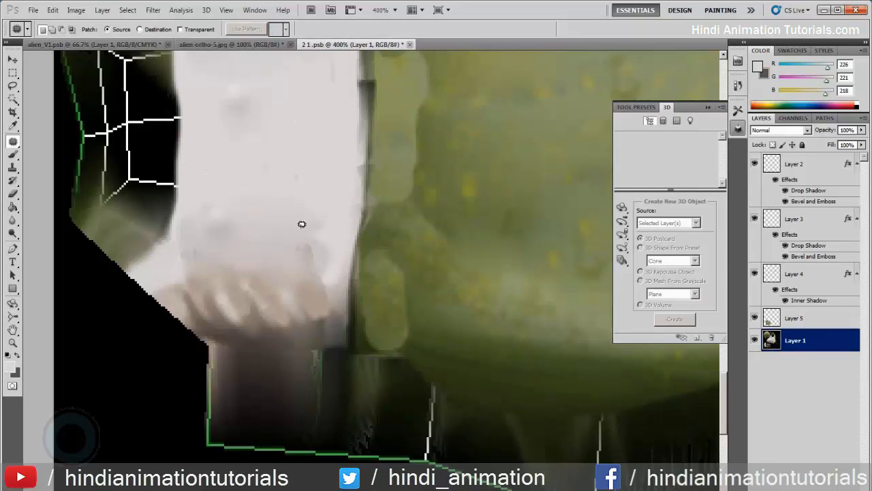
drag(323, 216, 325, 211)
- Paint a thin dark outline along the sleeve's border with the green arm, using a 2 px brush and the sampled dark grey-green
drag(324, 136, 267, 225)
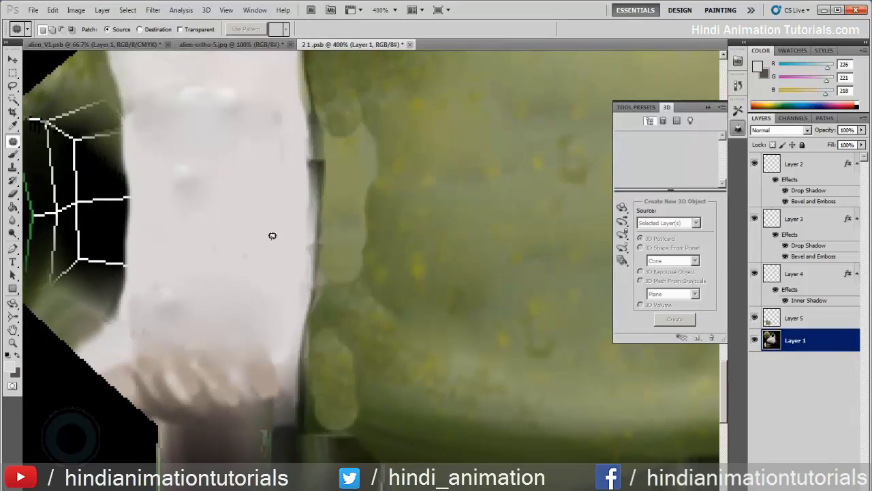
key(b)
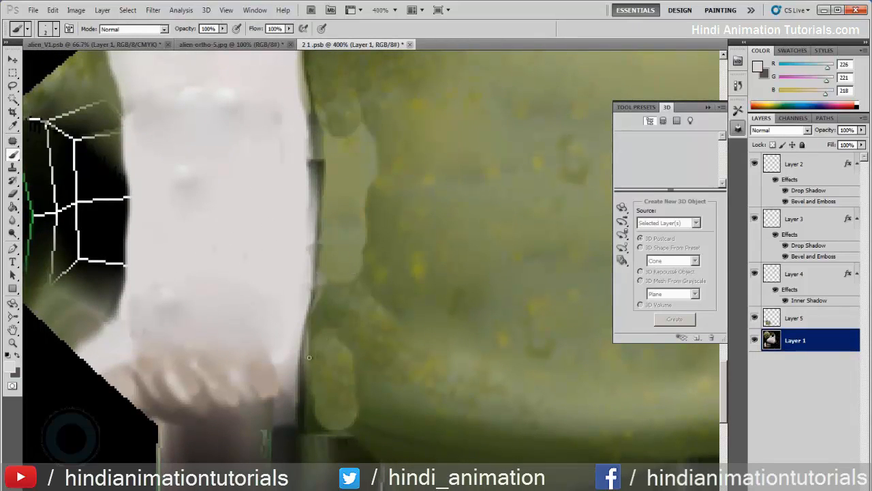
alt+click(303, 380)
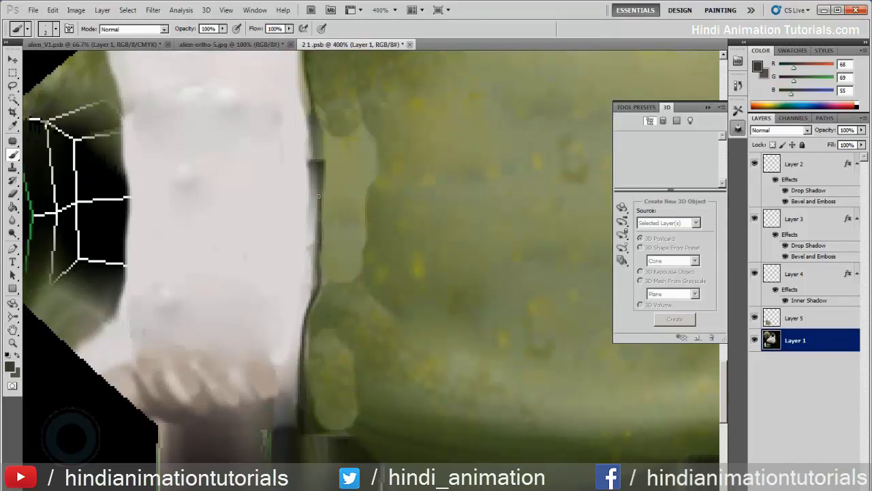
drag(328, 200, 361, 291)
mouse_move(463, 278)
mouse_down()
mouse_move(320, 277)
mouse_move(196, 259)
mouse_move(323, 288)
mouse_up()
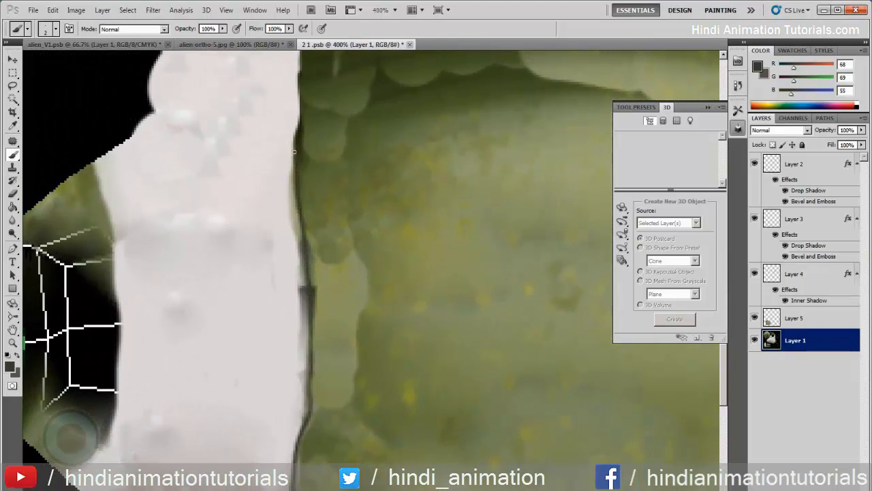
drag(303, 134, 338, 239)
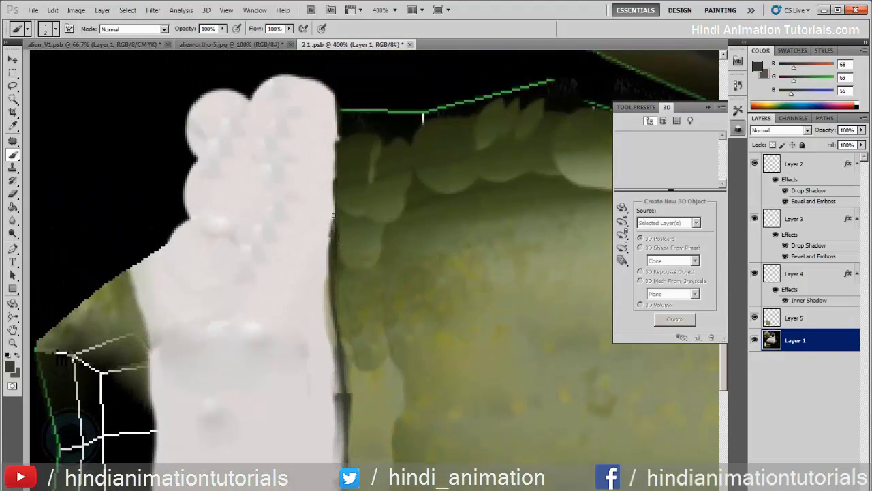
drag(367, 354, 366, 160)
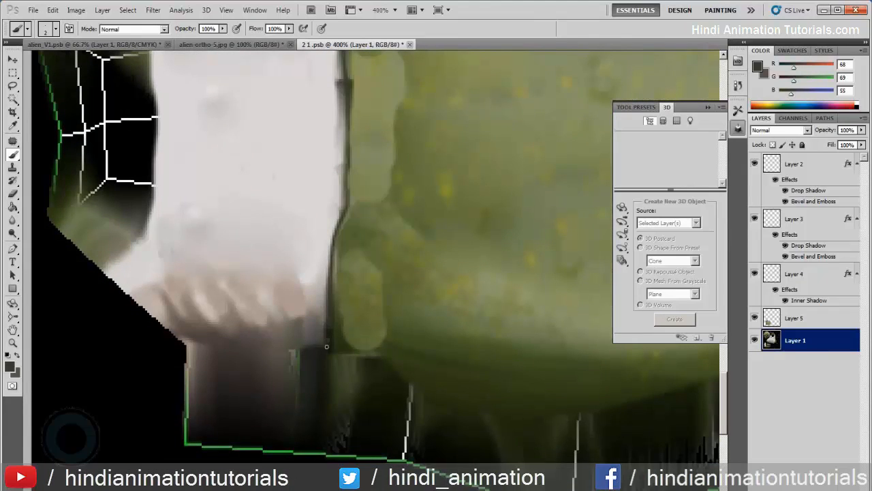
- Check the outlined sleeve edge on the 3D model in alien_V1.psb and return to the 2 1 .psb texture
key(z)
alt+click(377, 292)
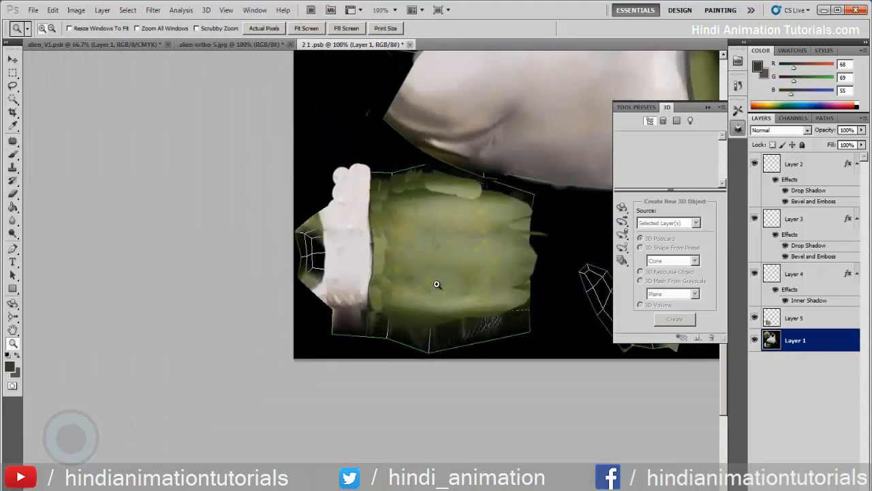
click(439, 285)
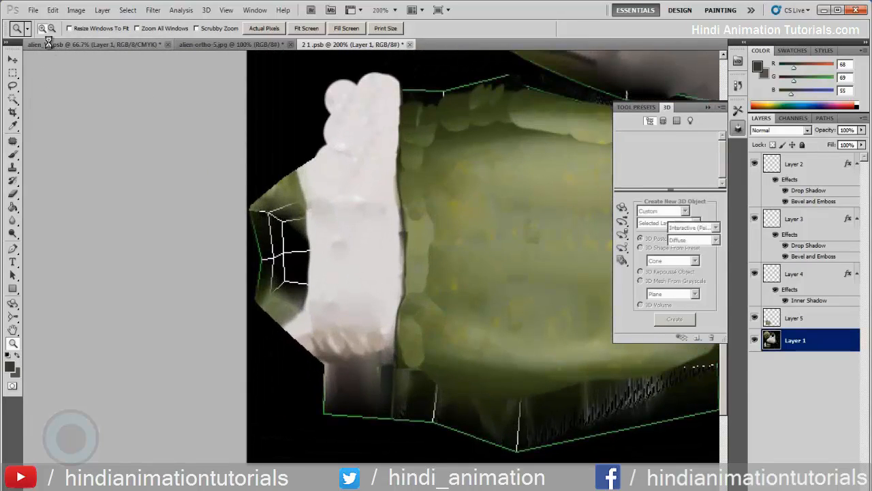
click(49, 42)
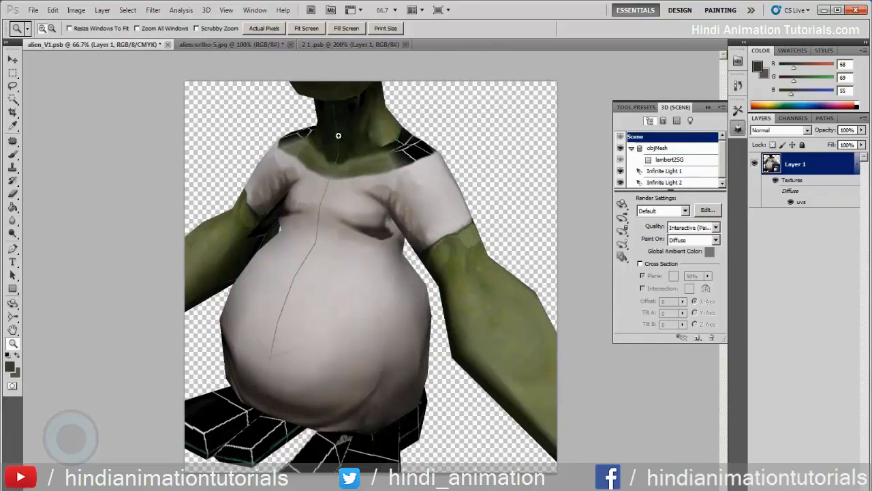
click(336, 42)
- Switch to alien-ortho-5.jpg and lasso the dark strip of skin along the underside of the forearm
drag(458, 228, 319, 202)
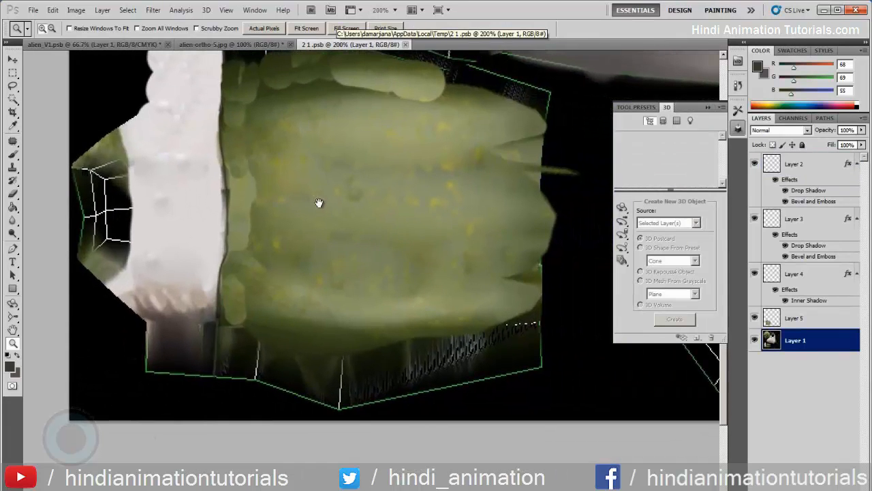
key(k)
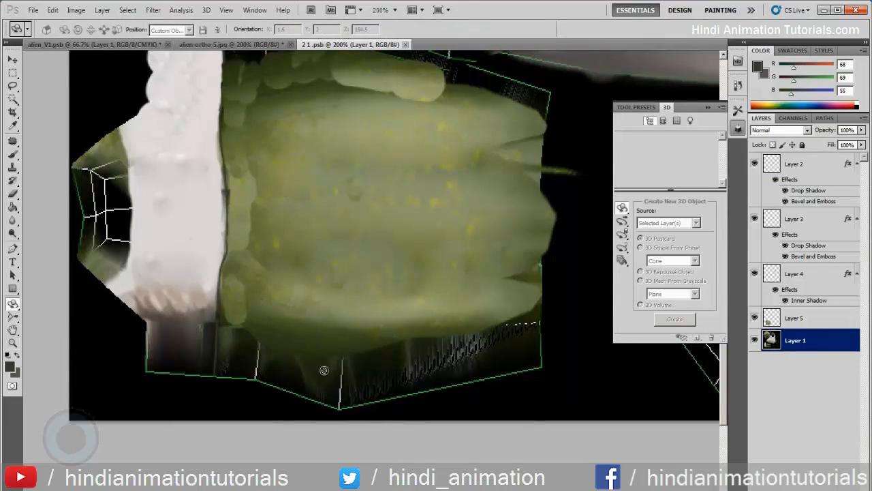
click(225, 44)
drag(428, 293, 315, 215)
click(13, 85)
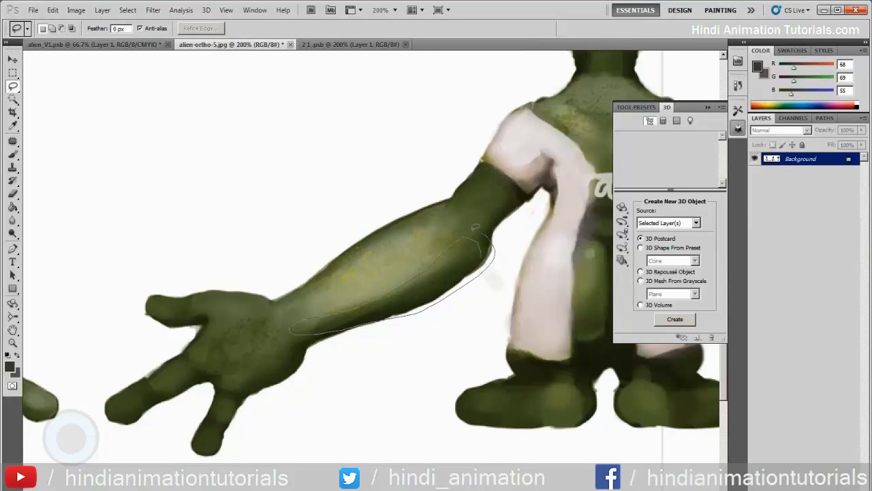
drag(463, 236, 465, 237)
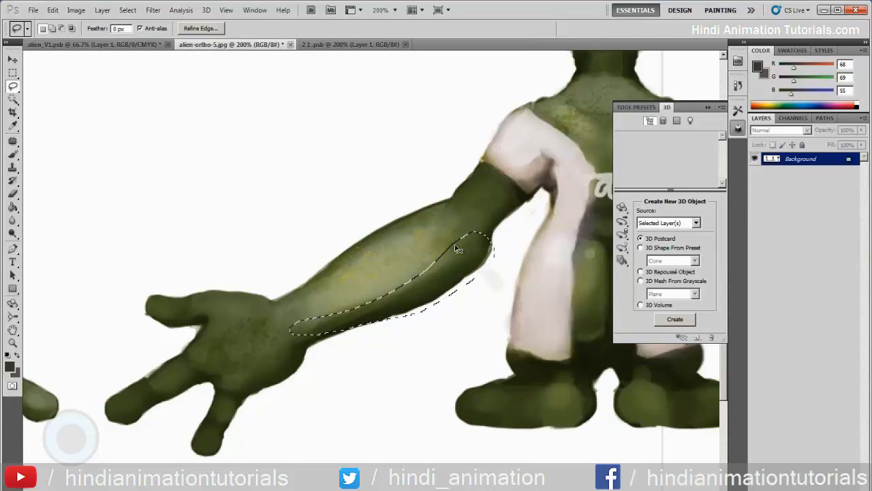
- Bring the selected forearm strip into 2 1 .psb on a new layer above Layer 1 and place it at the arm shell's lower edge
click(82, 44)
click(319, 45)
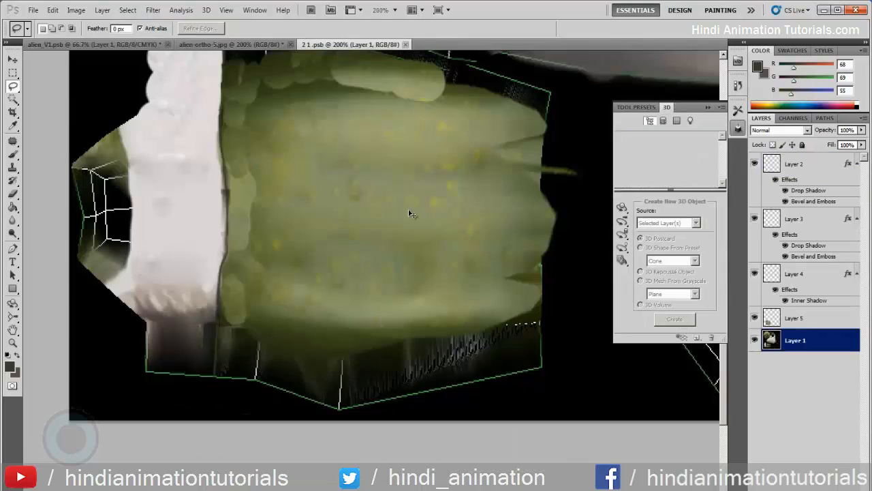
key(ctrl+shift+alt+n)
key(v)
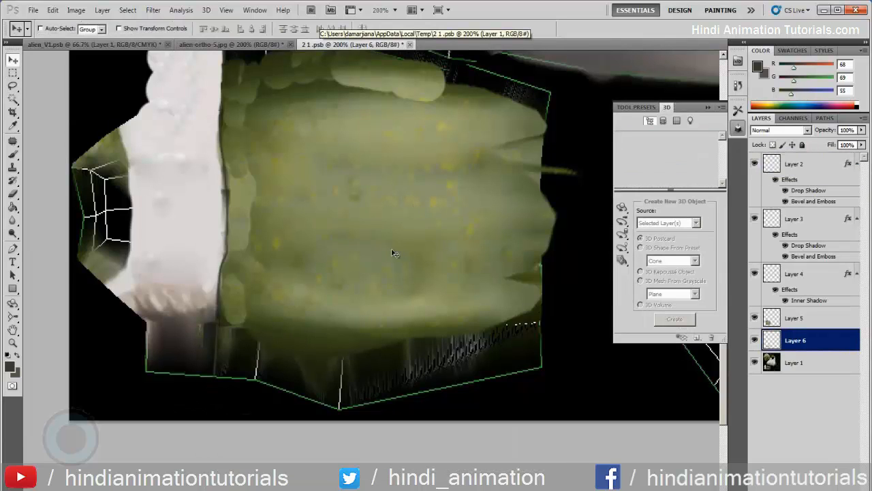
drag(449, 201, 440, 303)
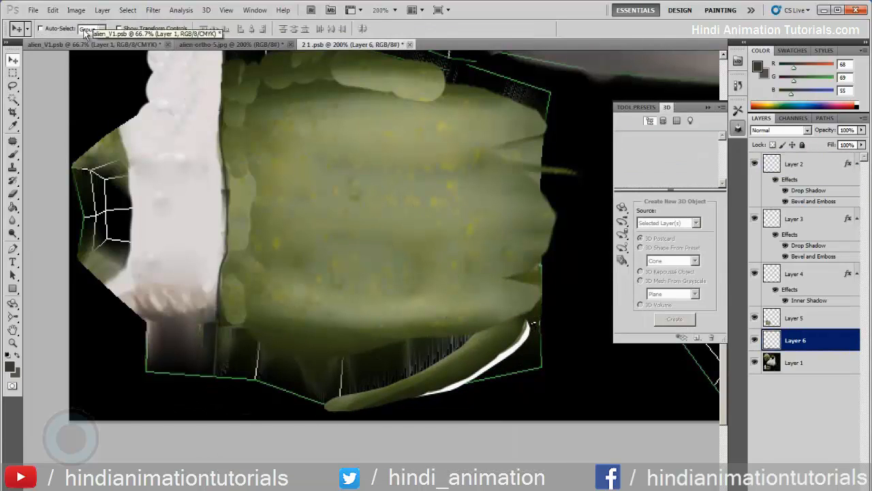
- Flip the forearm strip horizontally and rotate it to follow the lower edge of the arm shell
click(52, 10)
mouse_move(134, 213)
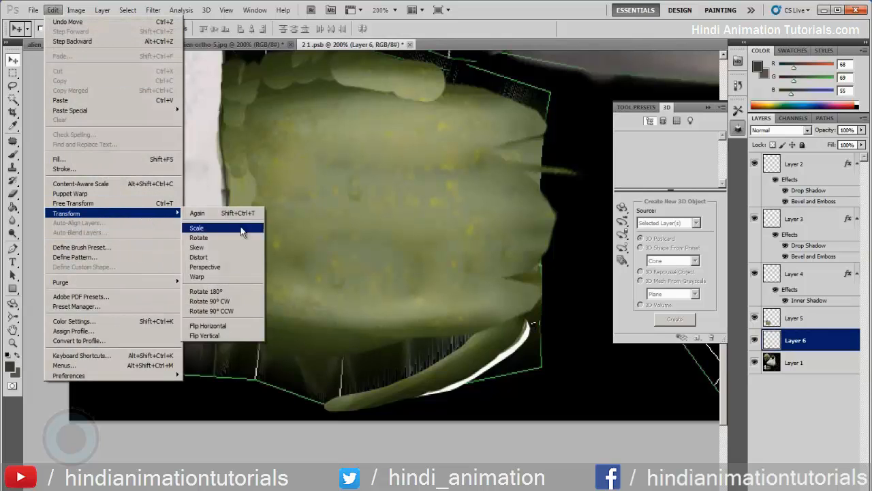
click(224, 325)
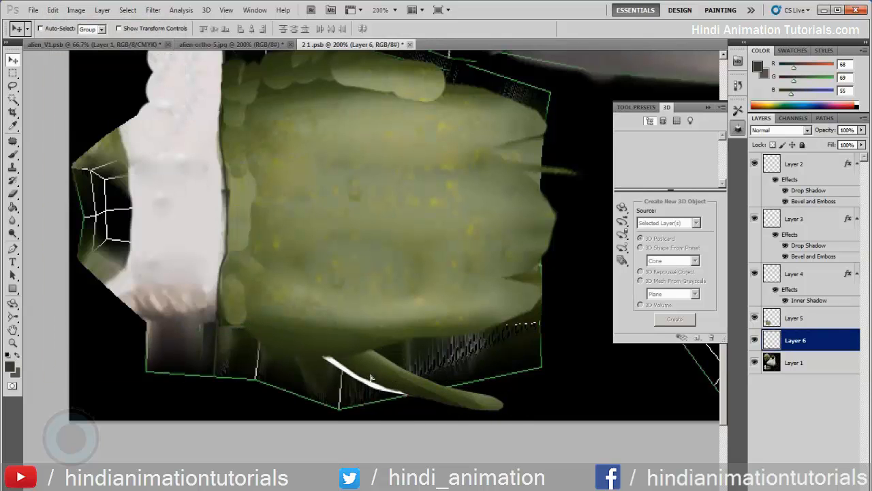
key(ctrl+t)
drag(565, 352, 509, 287)
key(Escape)
- Scale the strip to about 184%, fit it over the arm shell's lower edge and remove its white background fringe
key(ctrl+t)
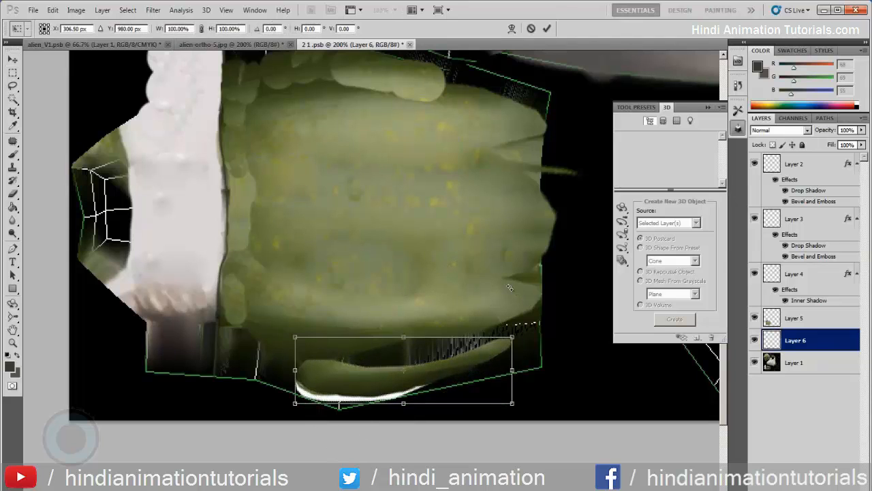
drag(513, 336, 601, 290)
drag(357, 364, 359, 334)
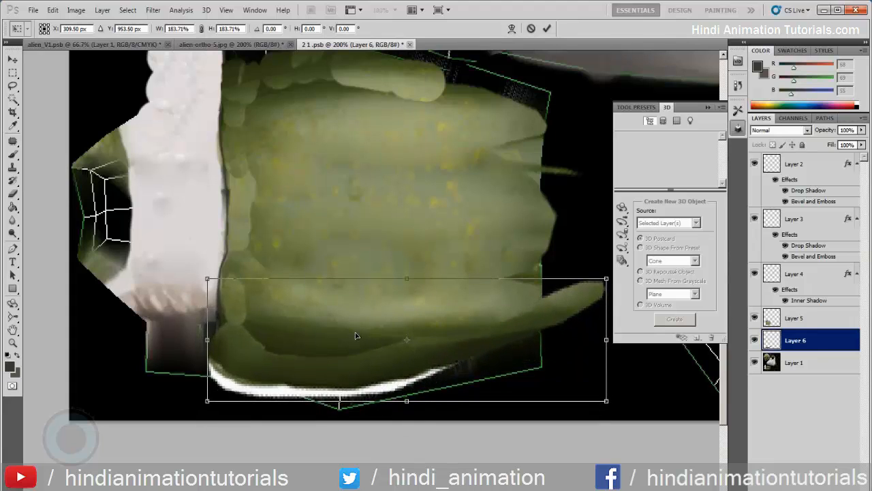
drag(606, 400, 603, 427)
key(ctrl+z)
key(Return)
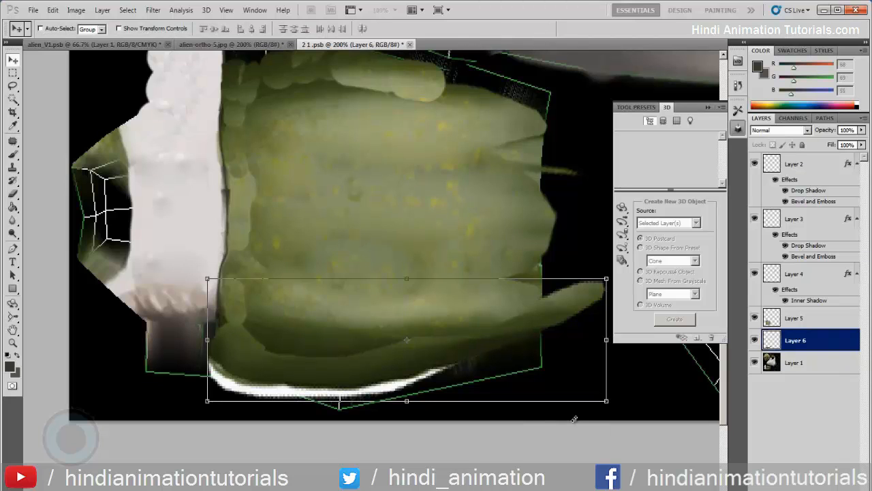
key(w)
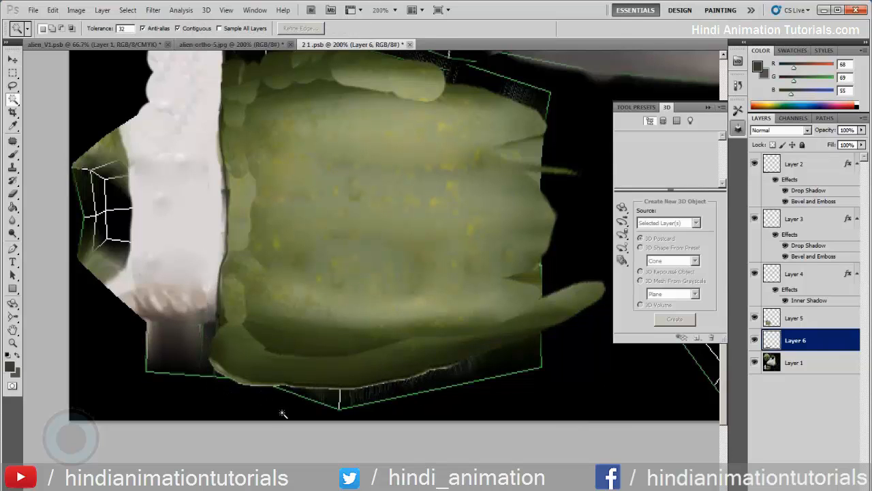
- Warp the strip on Layer 6, bulging it downward past the UV border and upward into the existing arm skin
mouse_move(94, 214)
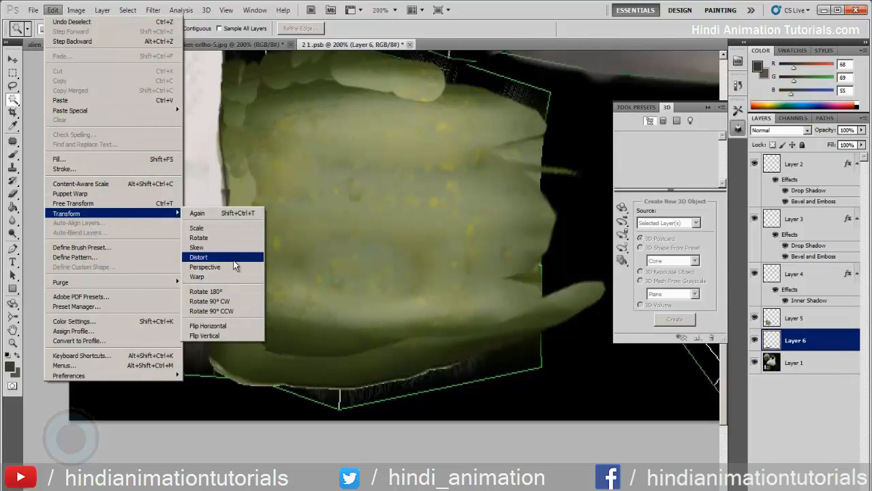
click(232, 276)
drag(342, 396, 343, 439)
drag(475, 407, 516, 457)
drag(605, 363, 620, 485)
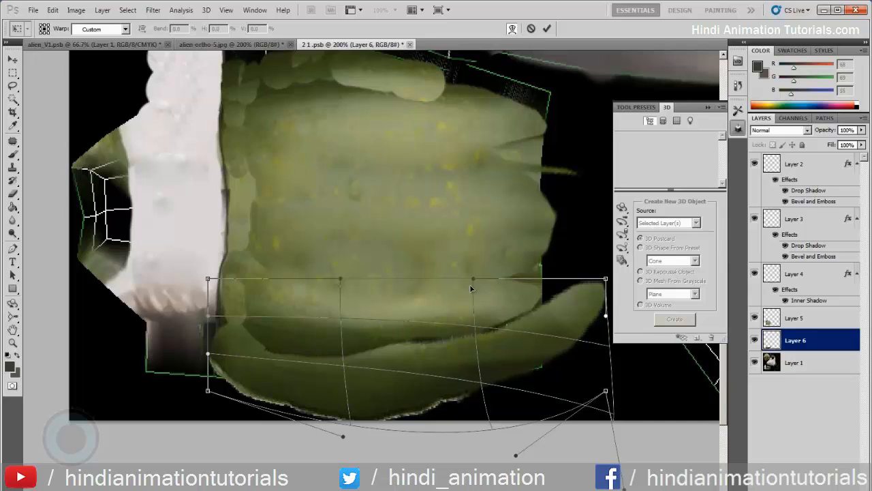
drag(471, 278, 466, 219)
drag(340, 281, 337, 172)
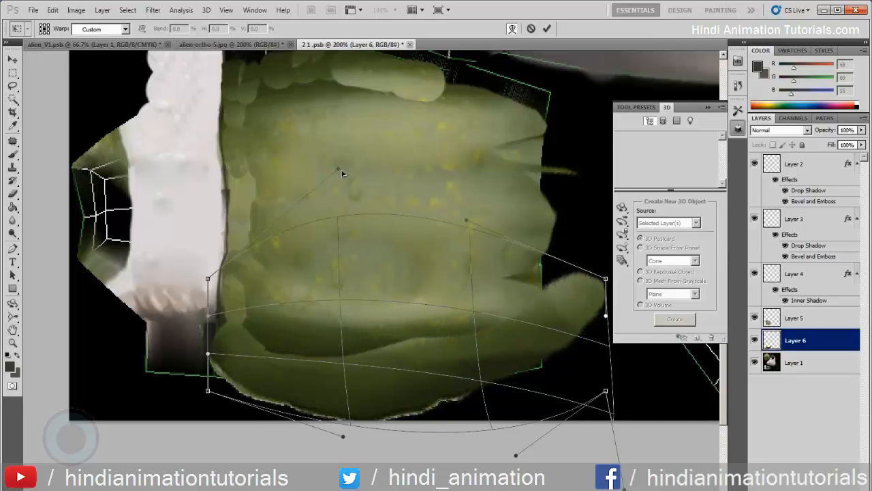
drag(611, 350, 608, 336)
drag(606, 279, 605, 270)
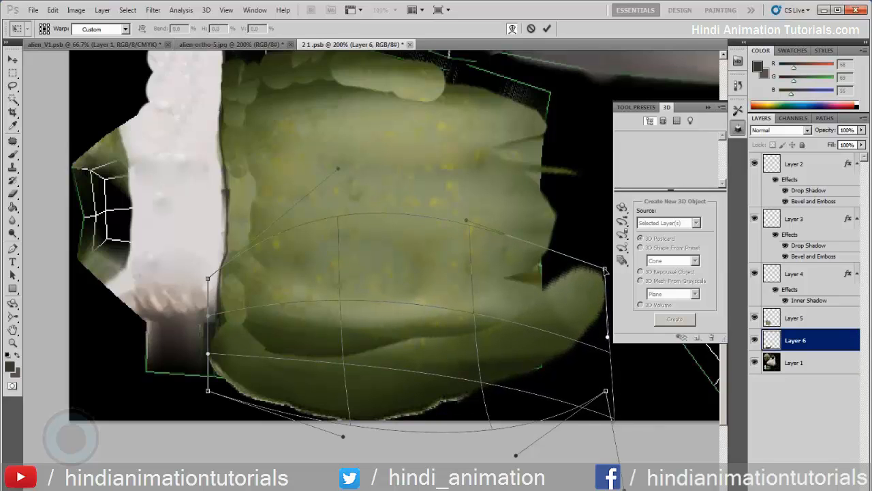
key(Return)
key(w)
- Duplicate the warped strip over the upper part of the arm shell and flip the copy vertically
key(v)
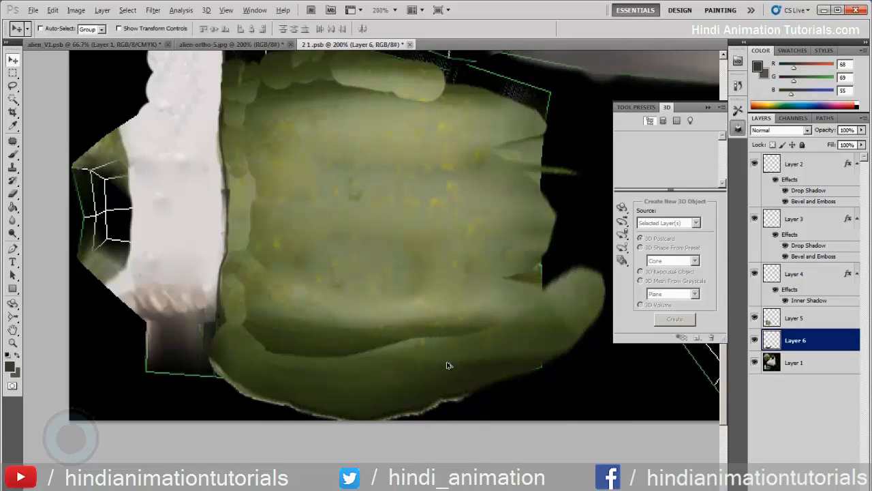
alt+drag(454, 360, 430, 180)
click(48, 11)
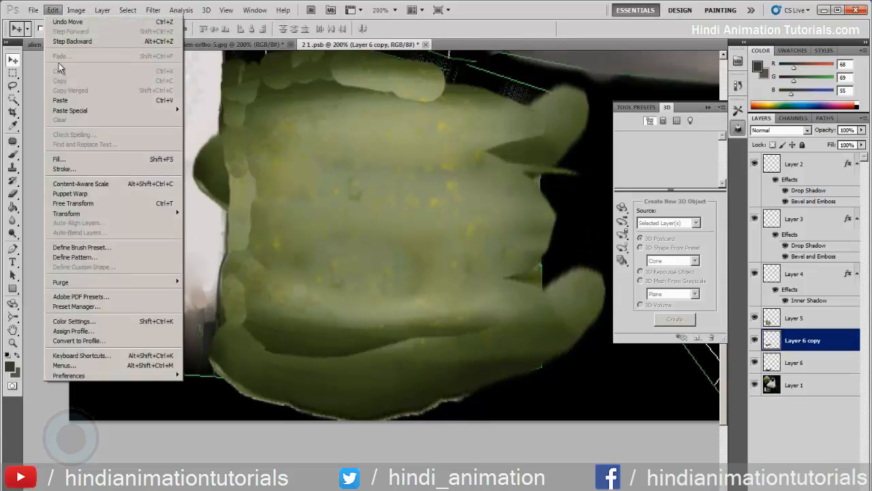
click(86, 206)
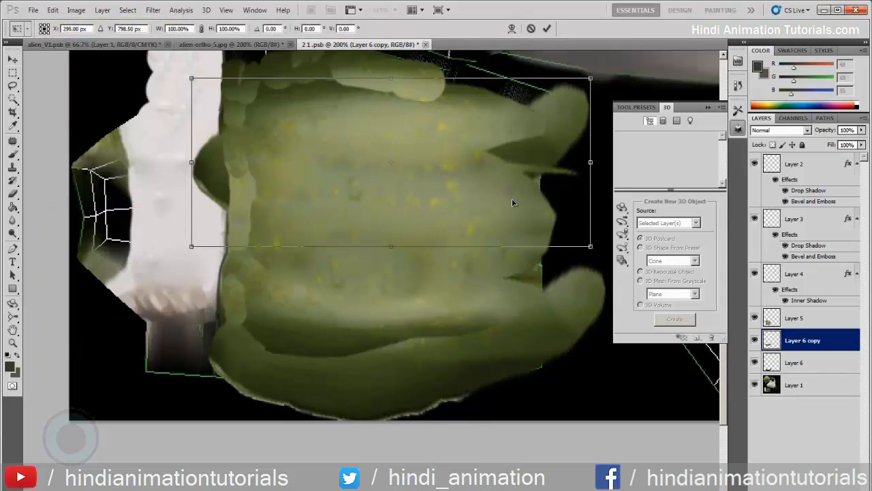
key(Return)
click(52, 10)
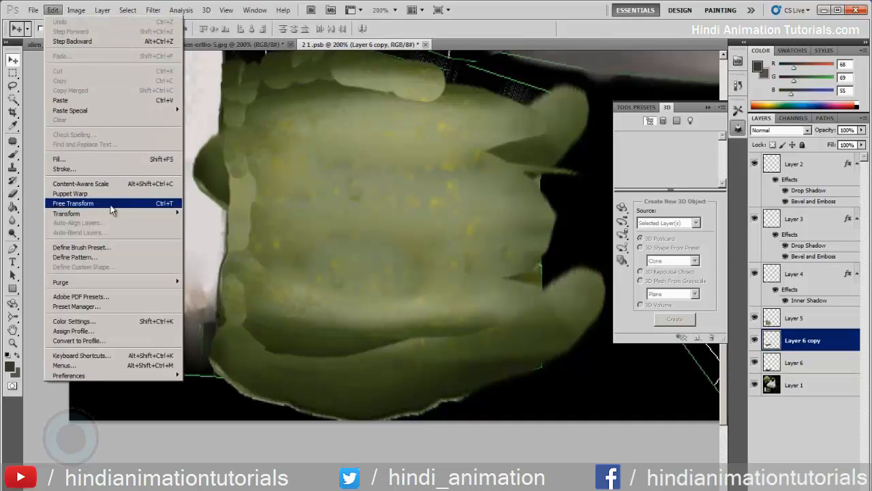
mouse_move(136, 213)
click(220, 342)
- Move the flipped copy up along the arm shell's upper edge and merge it down into Layer 6
drag(458, 149, 481, 92)
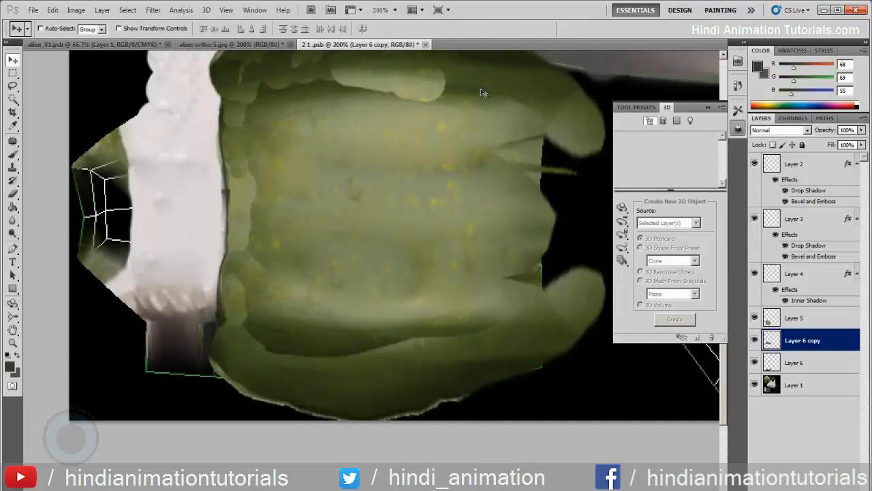
drag(461, 146, 484, 169)
key(ctrl+e)
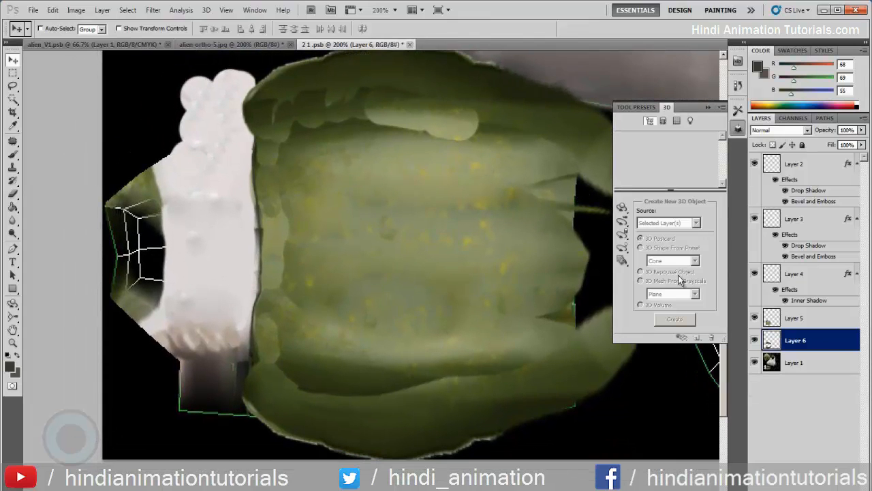
- Erase the parts of Layer 6 that overlap the white sleeve, using a 25 px eraser
click(755, 340)
click(754, 340)
key(b)
mouse_move(234, 93)
mouse_down()
mouse_move(239, 133)
mouse_move(240, 123)
mouse_up()
mouse_move(246, 216)
mouse_down()
mouse_move(254, 339)
mouse_move(232, 360)
mouse_up()
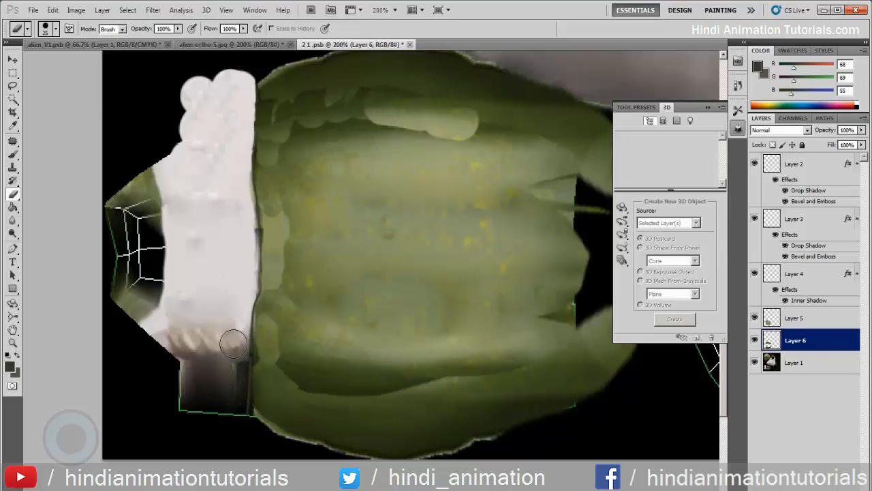
drag(493, 201, 476, 198)
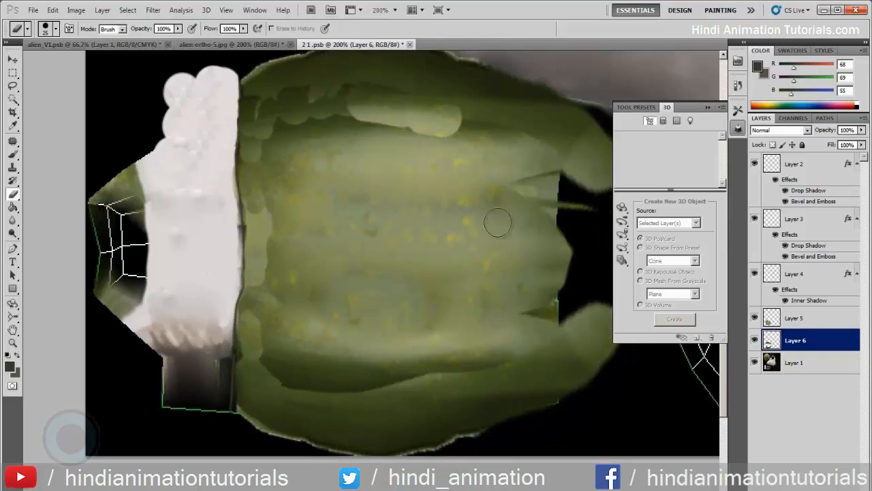
- Compare Layer 5 and Layer 6 by toggling their visibility and merge Layer 5 down into Layer 6
click(816, 319)
click(755, 318)
click(755, 319)
click(755, 341)
click(755, 340)
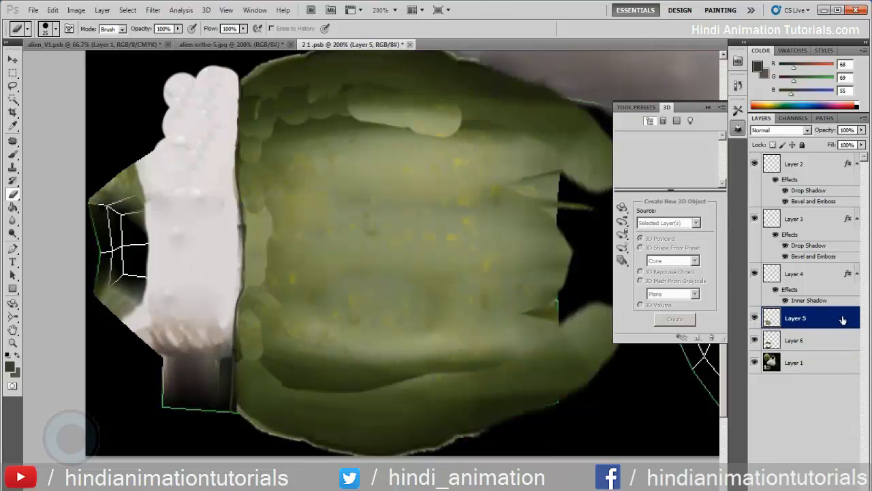
key(ctrl+e)
click(755, 319)
click(754, 319)
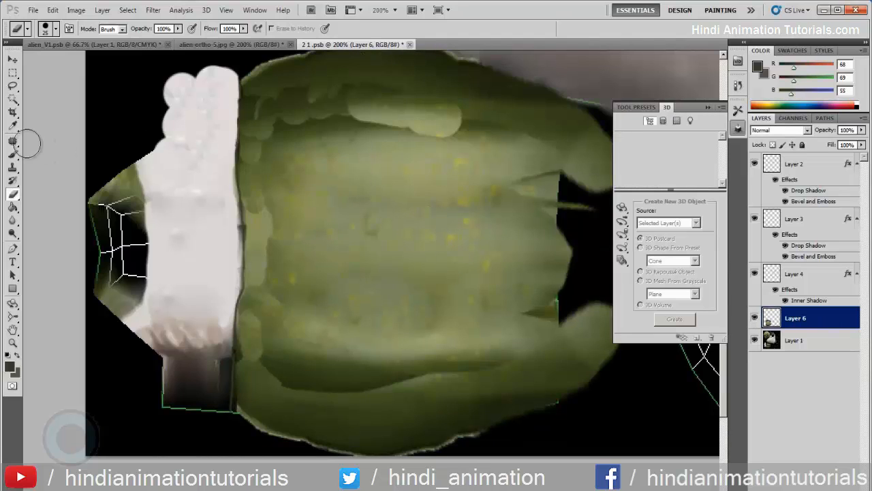
- Patch the seam between the lower dark strip and the arm skin, including the blotches beside the sleeve, with sampled mid-arm skin
key(j)
drag(349, 376, 373, 384)
drag(345, 393, 361, 295)
key(ctrl+d)
mouse_move(492, 367)
mouse_down()
mouse_move(438, 355)
mouse_move(378, 293)
mouse_up()
mouse_move(494, 351)
mouse_down()
mouse_move(541, 378)
mouse_move(507, 348)
mouse_up()
drag(502, 352, 478, 321)
key(ctrl+d)
drag(275, 387, 267, 309)
mouse_move(269, 341)
mouse_down()
mouse_move(273, 228)
mouse_move(399, 259)
mouse_up()
- Patch the upper seam and the light blotches below the upper dark strip with sampled arm skin
mouse_move(292, 124)
mouse_down()
mouse_move(250, 159)
mouse_move(333, 221)
mouse_up()
drag(356, 104, 276, 109)
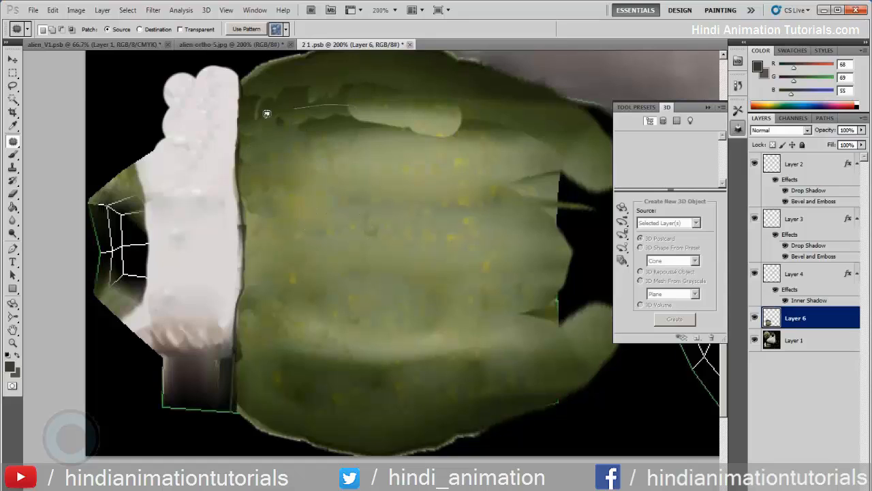
drag(376, 123, 339, 116)
drag(329, 140, 346, 177)
mouse_move(458, 116)
mouse_down()
mouse_move(371, 110)
mouse_move(316, 133)
mouse_up()
drag(430, 101, 425, 105)
drag(430, 113, 411, 206)
mouse_move(478, 105)
mouse_down()
mouse_move(523, 135)
mouse_move(491, 101)
mouse_up()
drag(450, 126, 418, 161)
- Patch the dark creases at the arm shell's end opposite the sleeve with nearby green skin
drag(509, 179, 512, 212)
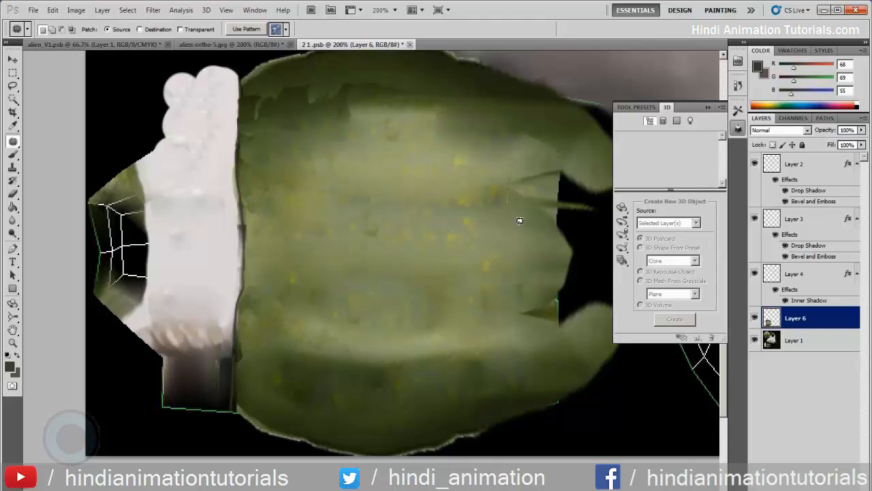
mouse_move(519, 179)
mouse_down()
mouse_move(502, 328)
mouse_move(551, 346)
mouse_move(563, 338)
mouse_move(555, 298)
mouse_move(527, 274)
mouse_up()
drag(520, 312, 373, 271)
drag(541, 174, 535, 161)
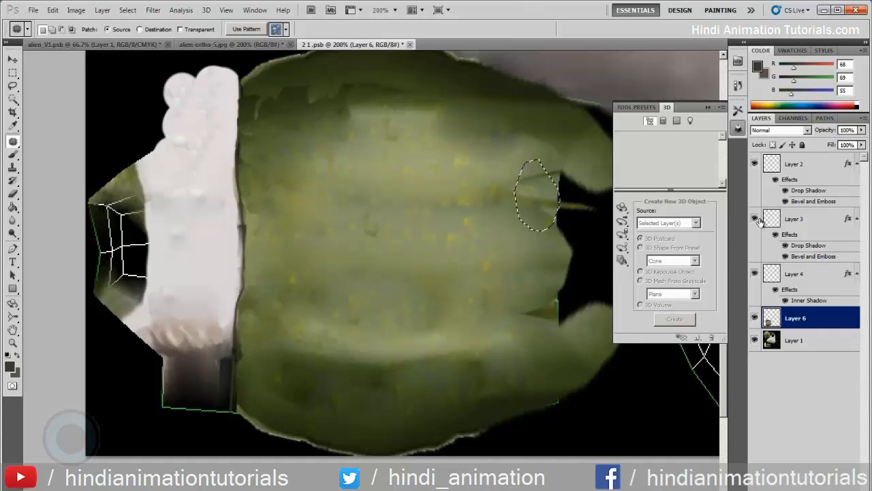
key(ctrl+d)
drag(564, 312, 546, 288)
key(ctrl+d)
- Clone nearby green skin on Layer 6 over the creases and notches at the arm shell's end opposite the sleeve
key(b)
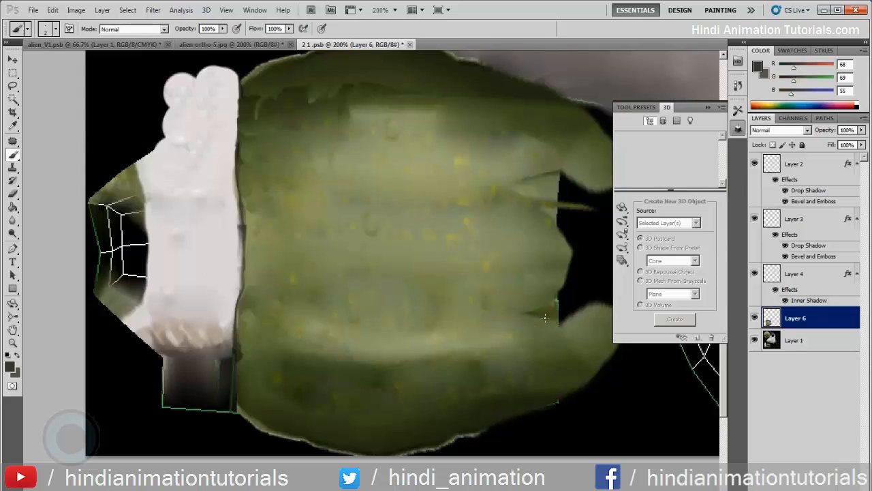
click(755, 317)
click(755, 317)
click(794, 342)
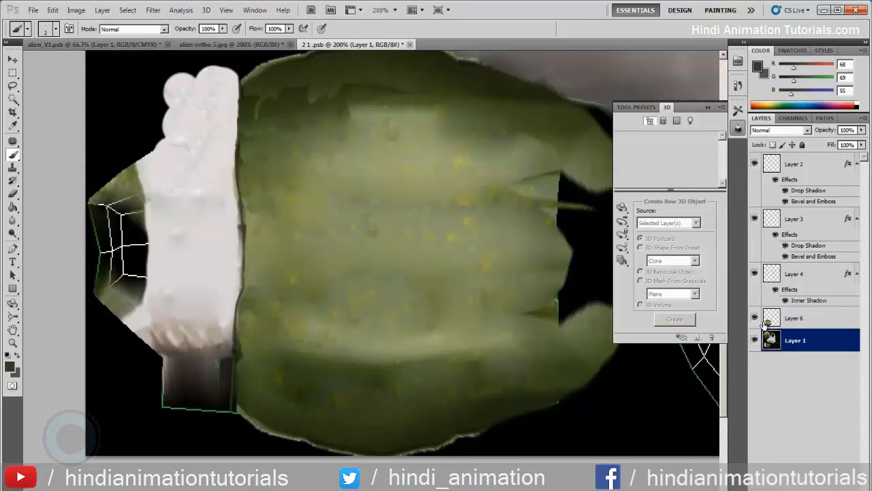
click(766, 322)
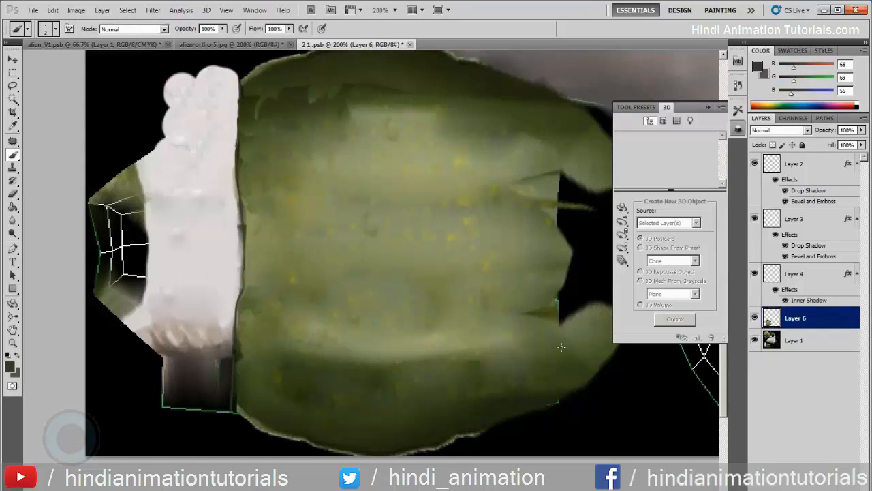
click(12, 167)
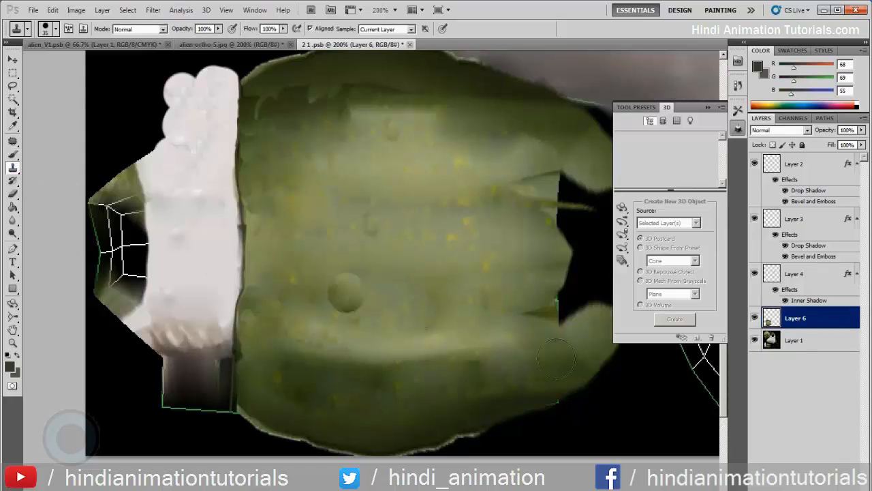
click(540, 316)
mouse_move(537, 211)
mouse_down()
mouse_move(546, 176)
mouse_move(564, 186)
mouse_move(527, 184)
mouse_up()
alt+click(494, 197)
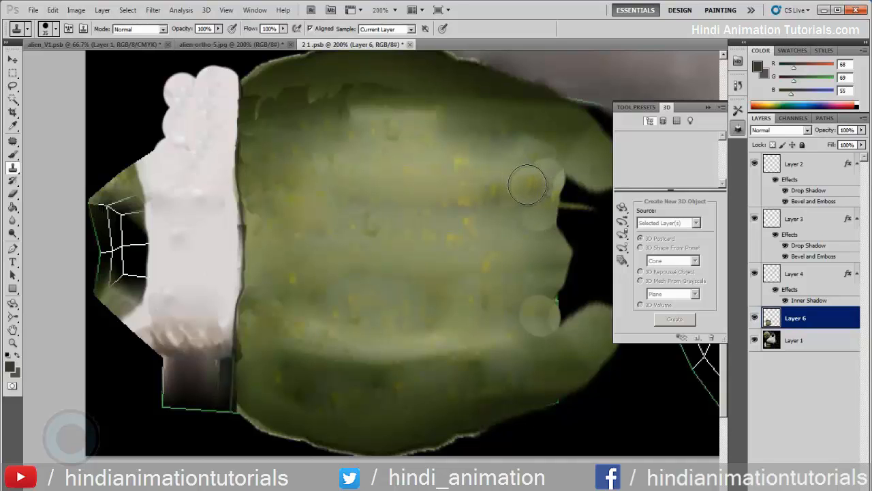
- Patch the ragged dark seam and the light block along the arm shell's upper dark strip with sampled mid-arm skin
drag(327, 171, 348, 203)
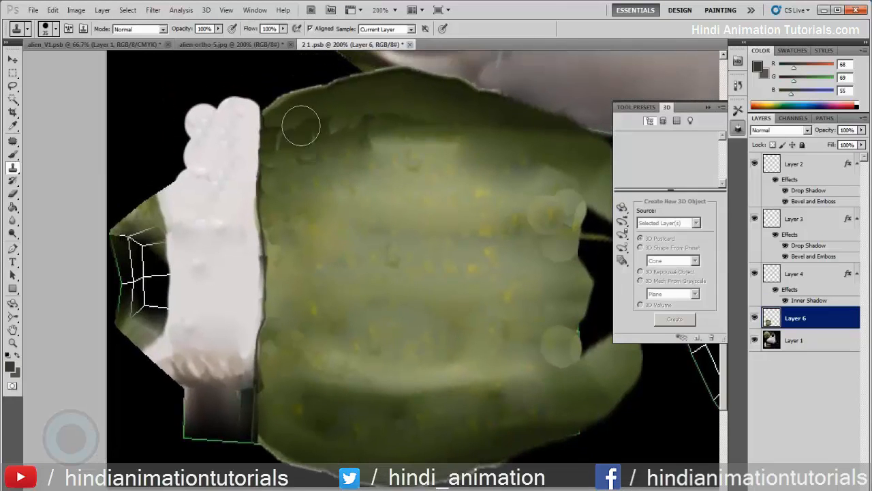
click(13, 142)
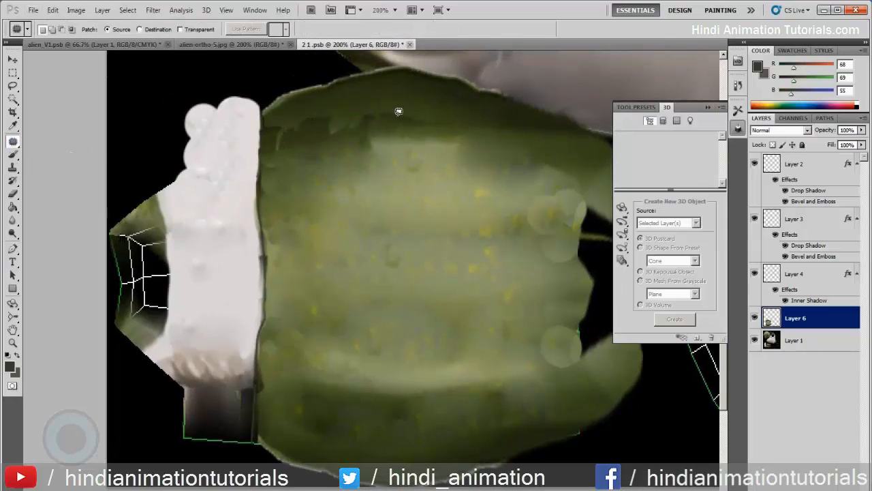
drag(406, 105, 426, 113)
drag(380, 132, 389, 247)
mouse_move(295, 117)
mouse_down()
mouse_move(274, 134)
mouse_move(276, 145)
mouse_up()
drag(322, 131, 382, 247)
mouse_move(442, 116)
mouse_down()
mouse_move(507, 114)
mouse_move(440, 117)
mouse_up()
drag(485, 152, 398, 201)
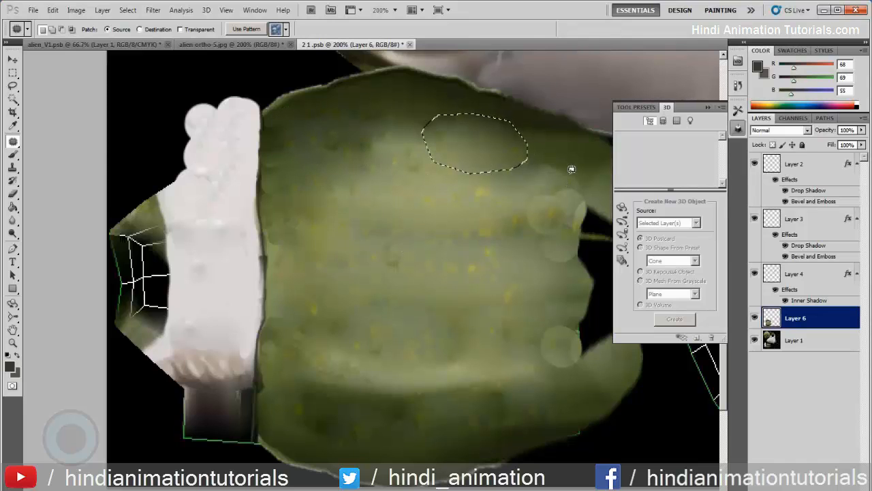
- Patch the round clone marks at the arm shell's end opposite the sleeve with skin sampled from the middle of the arm
drag(554, 248, 558, 173)
drag(543, 203, 429, 208)
drag(556, 163, 452, 187)
drag(506, 292, 544, 374)
drag(541, 329, 427, 302)
key(ctrl+d)
drag(566, 311, 570, 322)
mouse_move(569, 341)
mouse_down()
mouse_move(486, 325)
mouse_move(447, 307)
mouse_up()
key(ctrl+d)
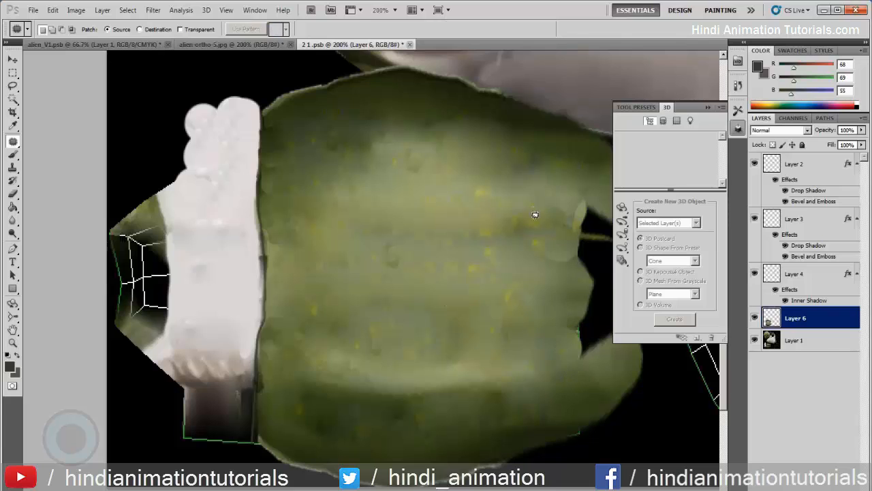
- Switch to alien_V1.psb and rotate the 3D model to inspect the arm and sleeve texture from the side, below and front
click(133, 43)
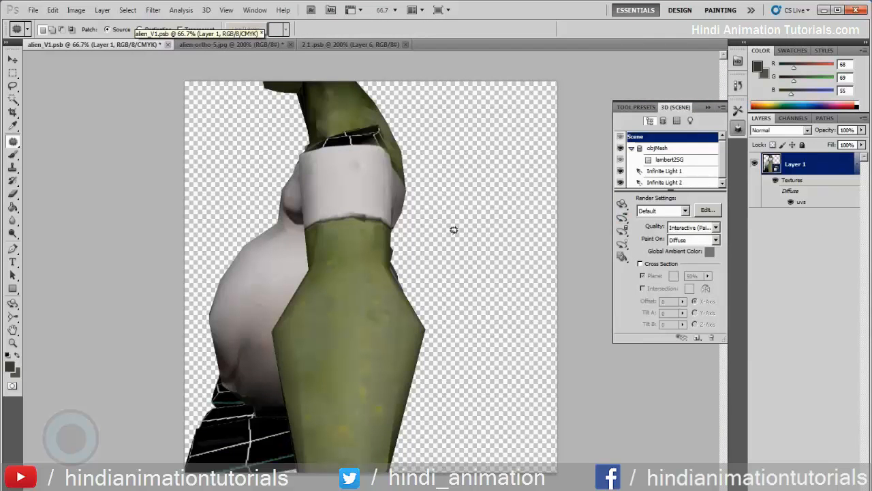
click(620, 207)
drag(481, 208, 443, 141)
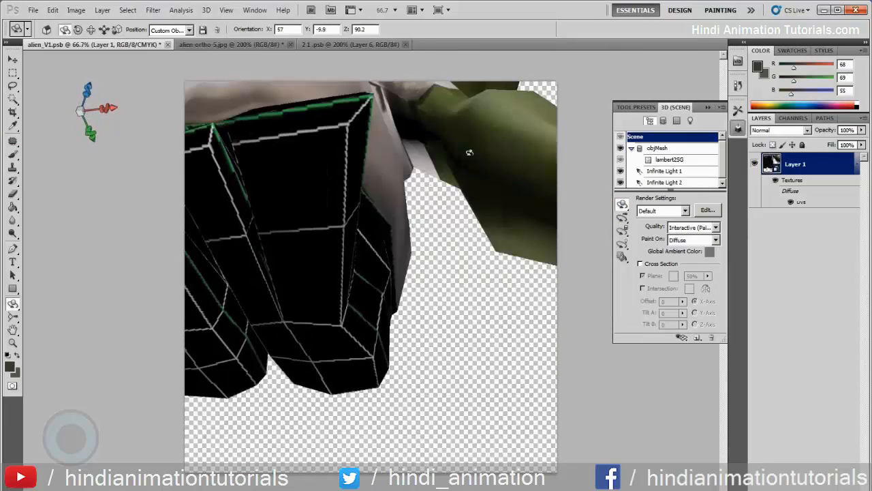
drag(450, 265, 566, 203)
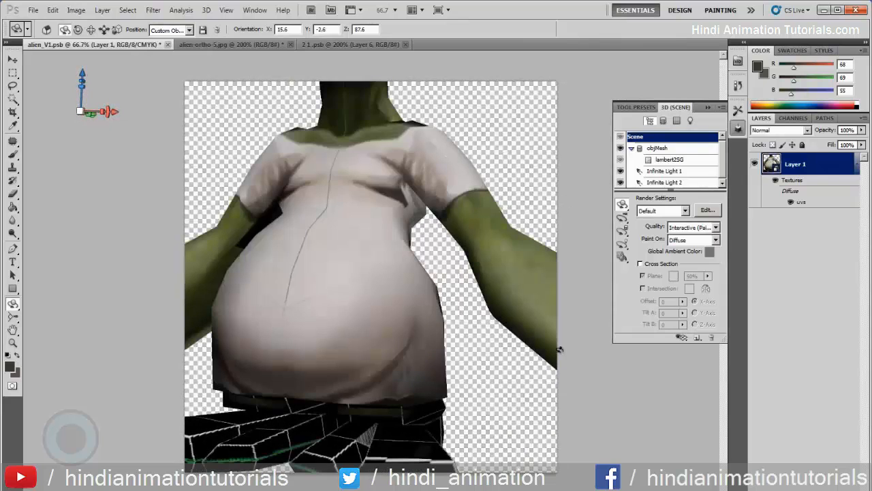
drag(512, 150, 540, 104)
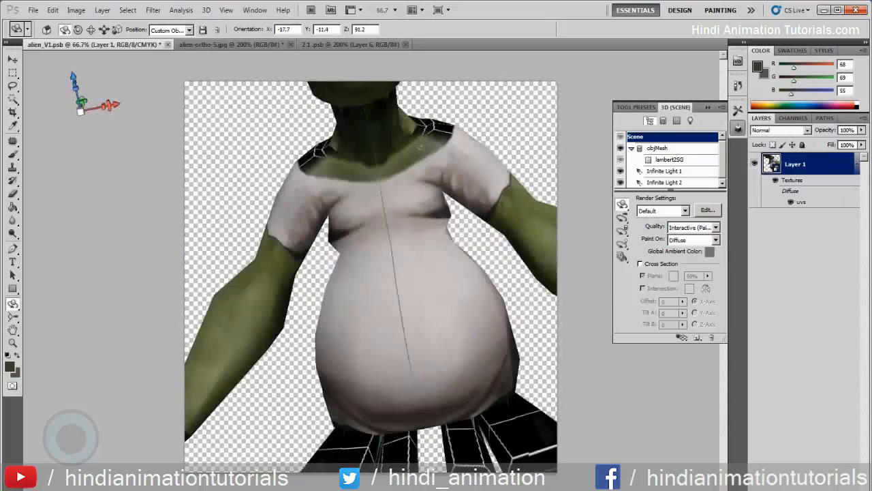
mouse_move(511, 133)
mouse_down()
mouse_move(479, 100)
mouse_move(506, 118)
mouse_up()
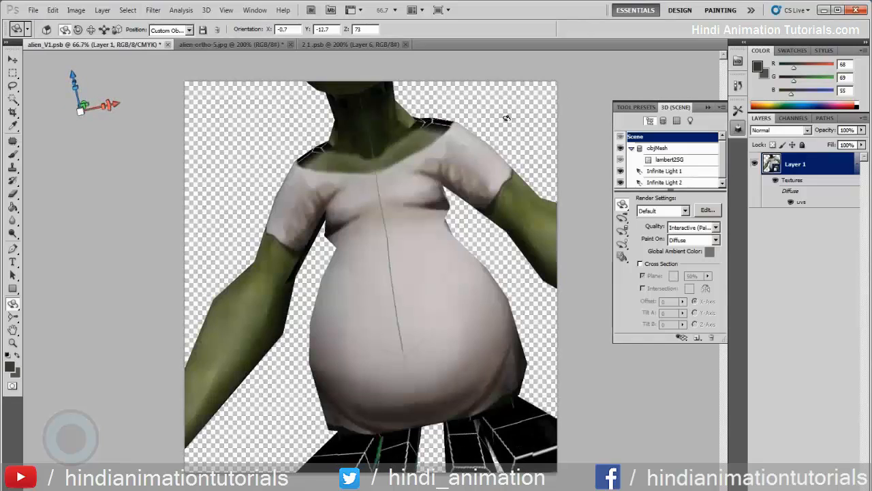